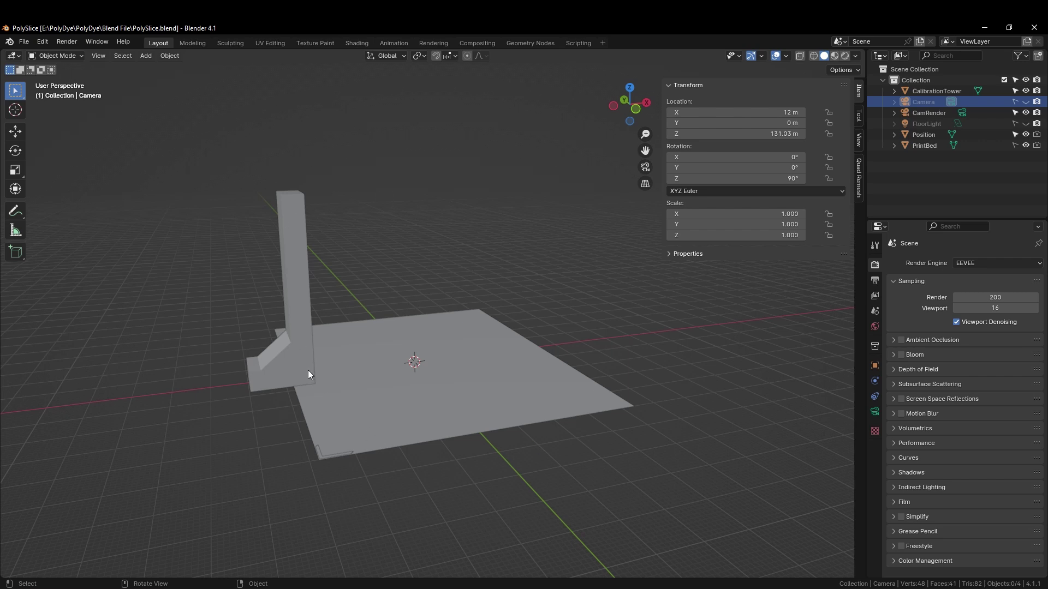
Examine the calibration tower and the position marker at the print bed's corner, and test moving the tower along the Y axis.
middle_click_drag(540, 287, 472, 358)
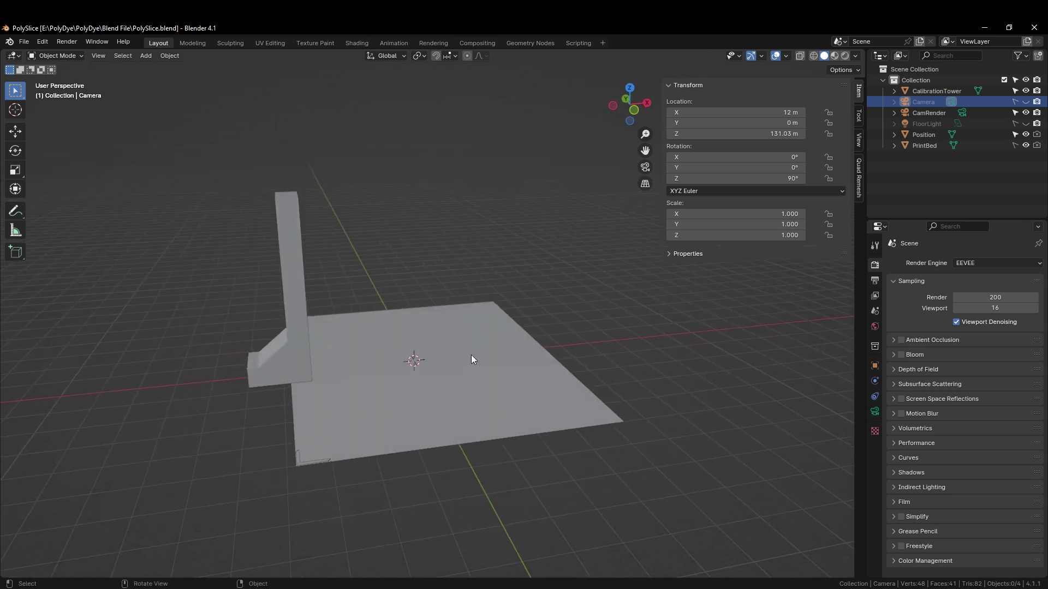
left_click(286, 238)
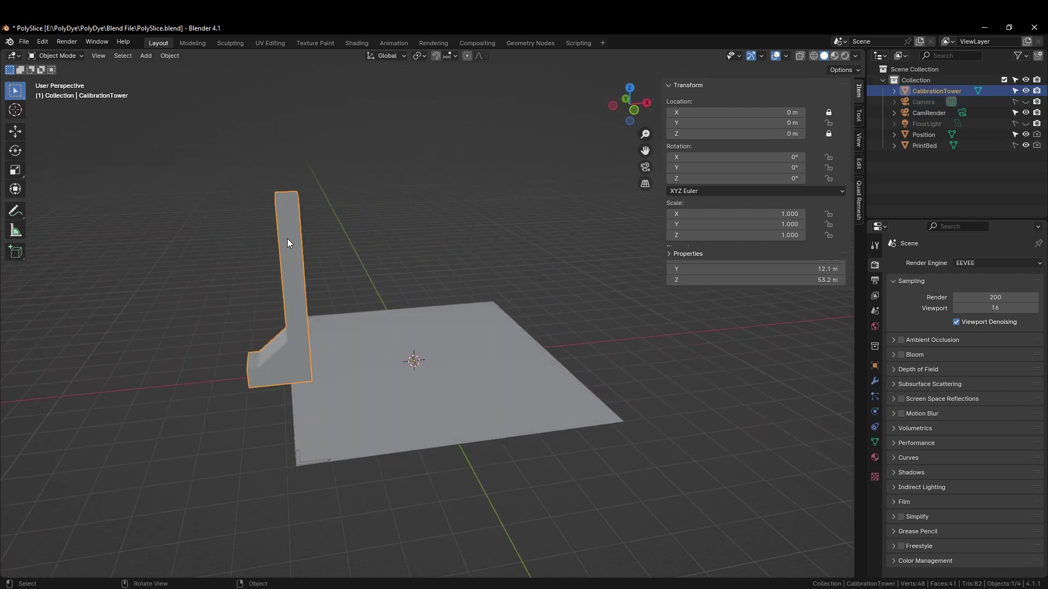
left_click(298, 462)
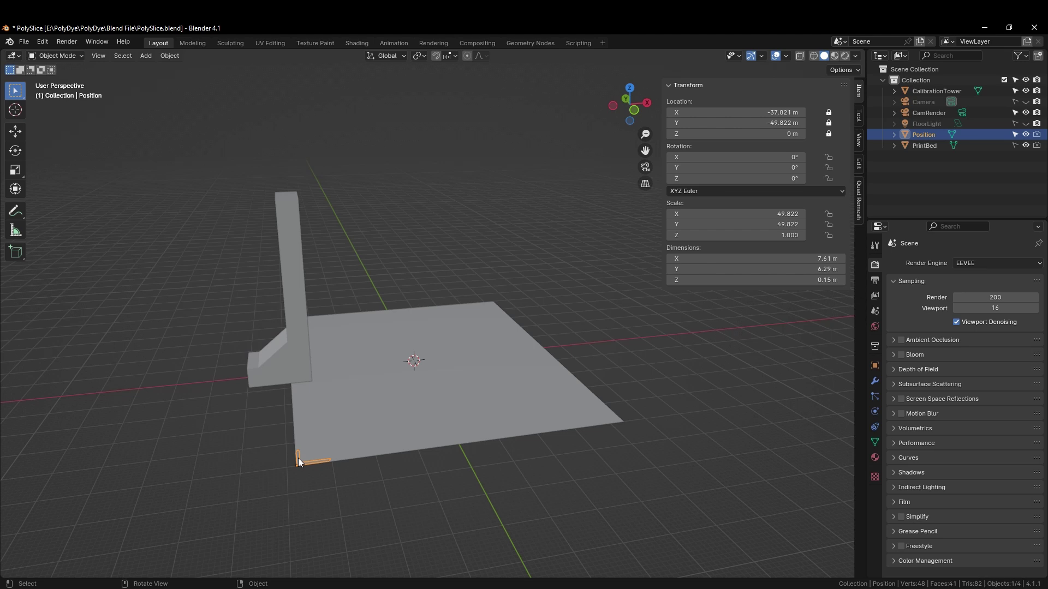
middle_click_drag(344, 254, 358, 283)
left_click(337, 324)
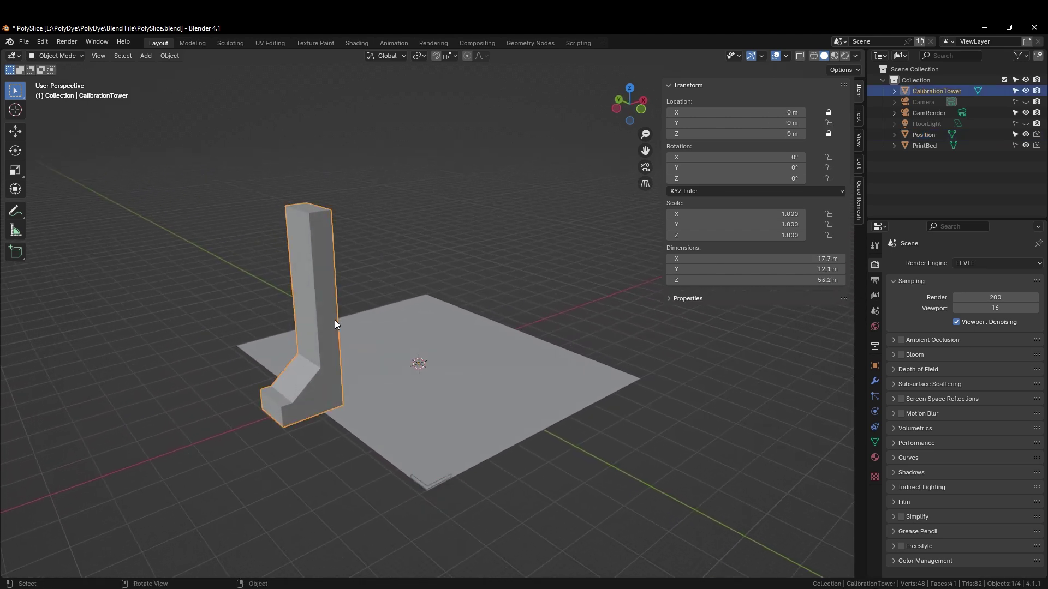
key("g")
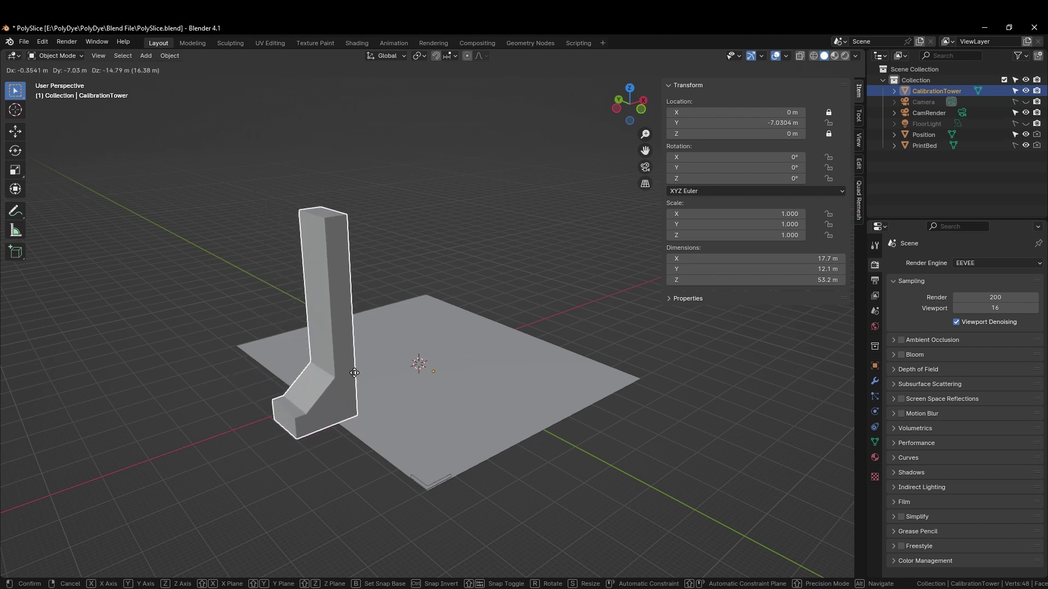
left_click(295, 327)
middle_click_drag(294, 327, 309, 454)
left_click(309, 455)
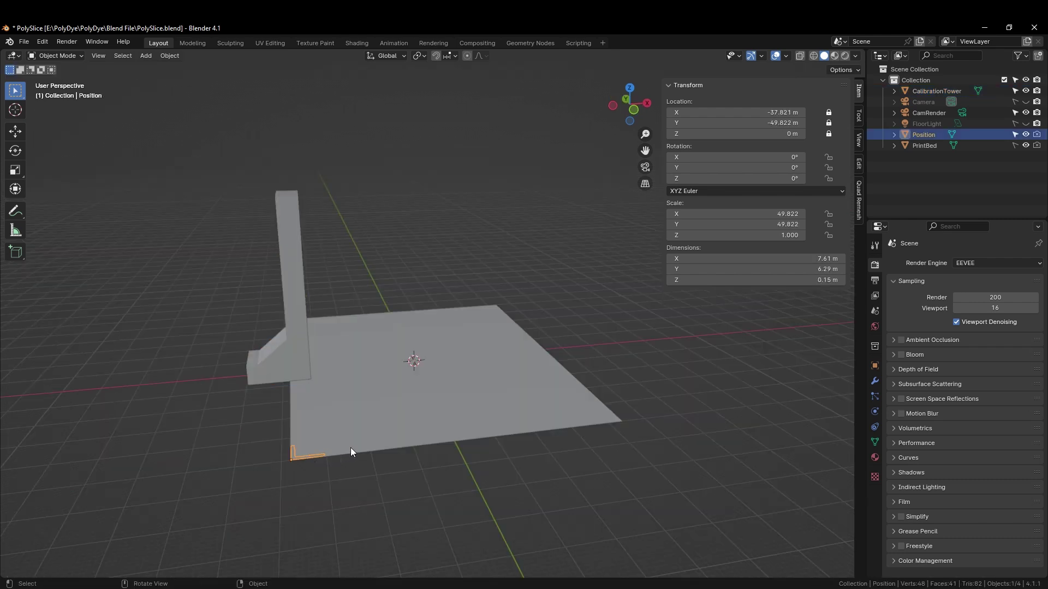
left_click(473, 261)
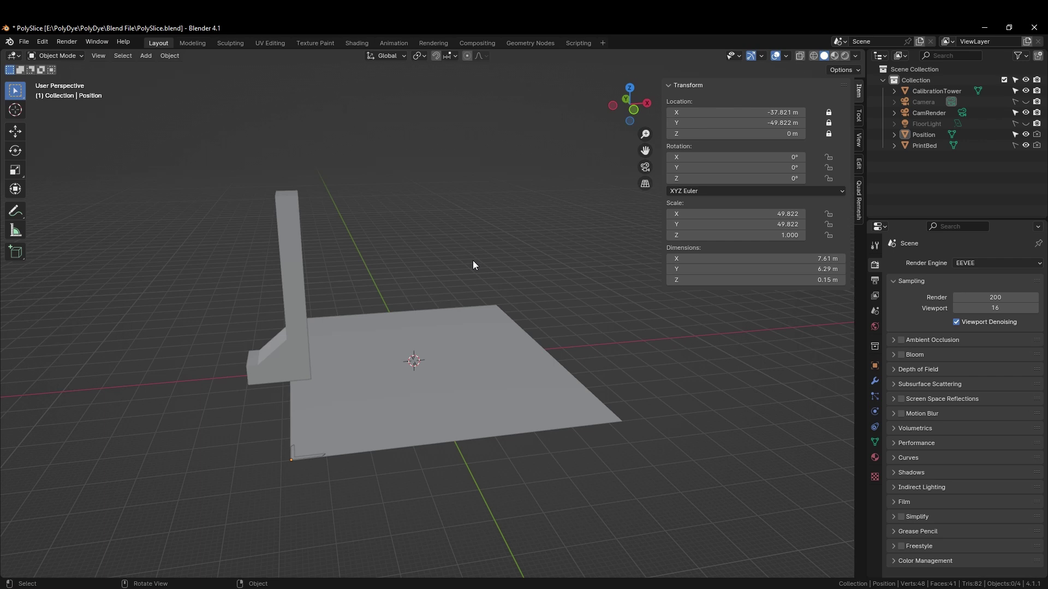
mouse_move(472, 249)
middle_mouse_down()
mouse_move(421, 250)
mouse_move(464, 248)
middle_mouse_up()
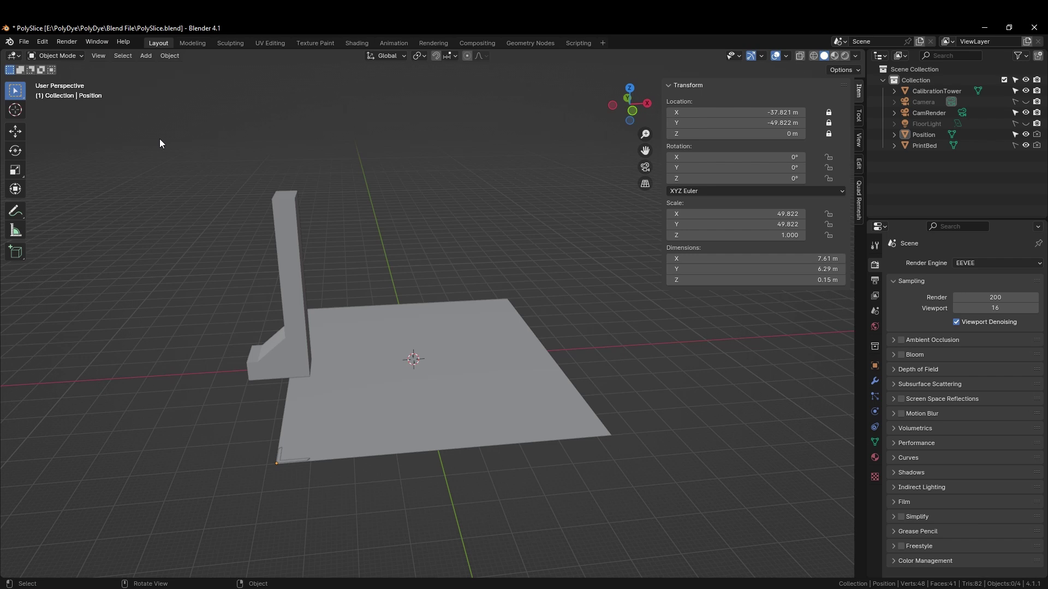
Install the PolySlice add-on from PolySlice.py in the PolySlice Blender Plugin folder and enable it.
left_click(42, 41)
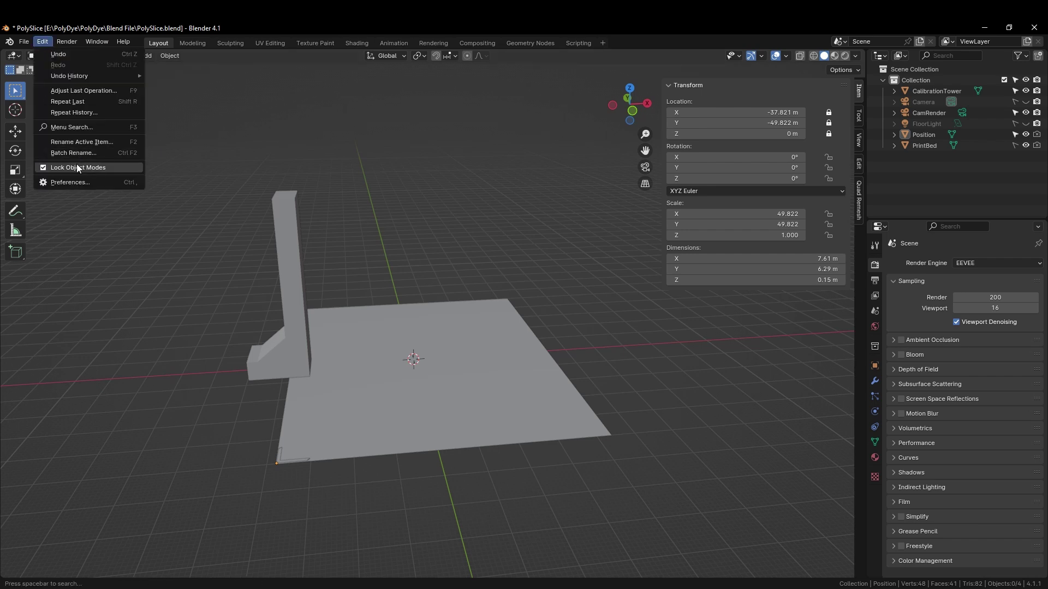
left_click(77, 182)
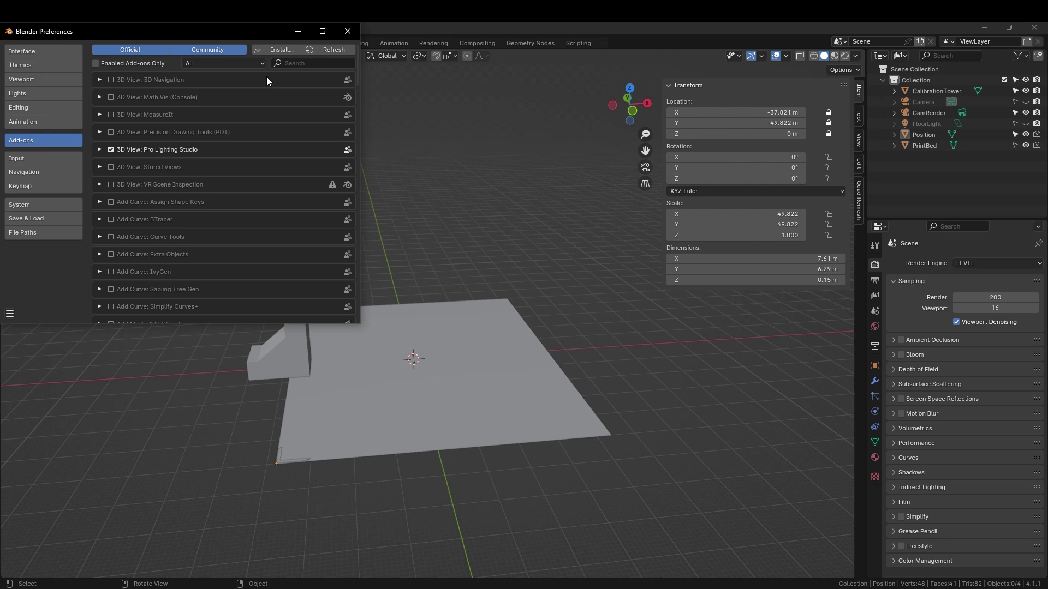
left_click(278, 49)
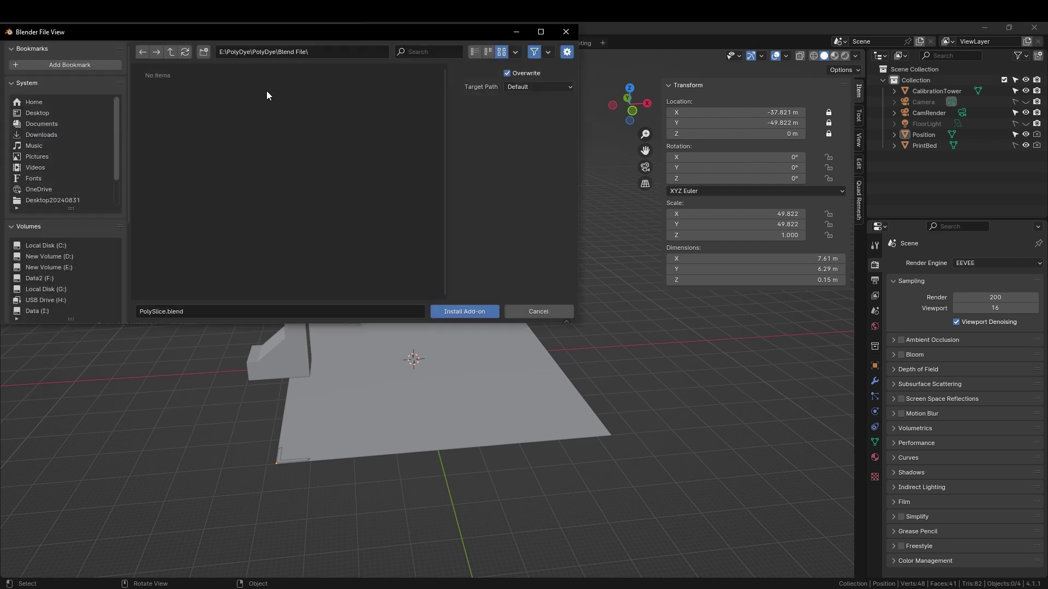
left_click(171, 52)
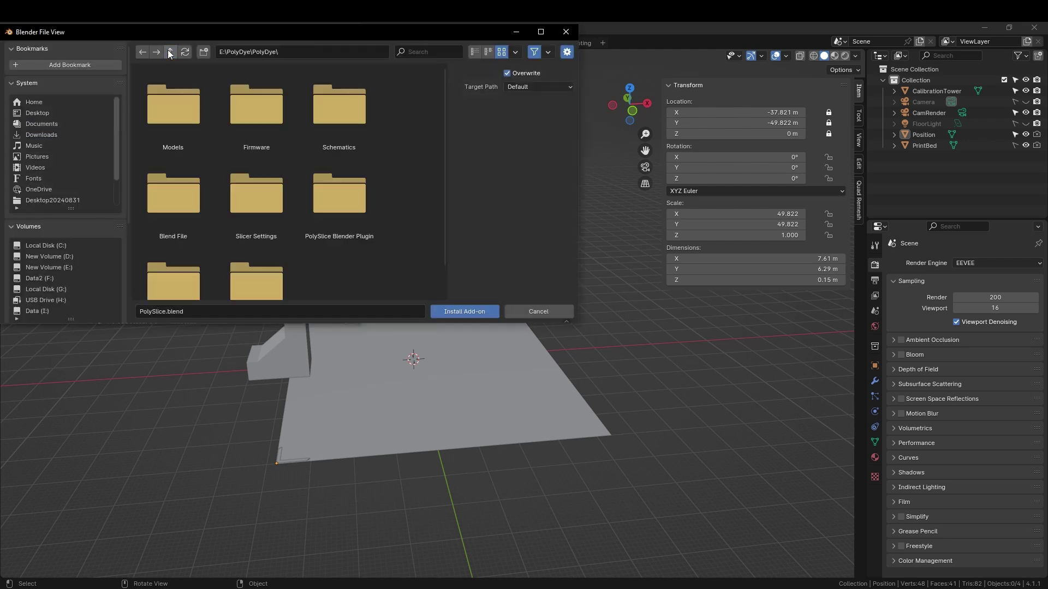
double_click(344, 200)
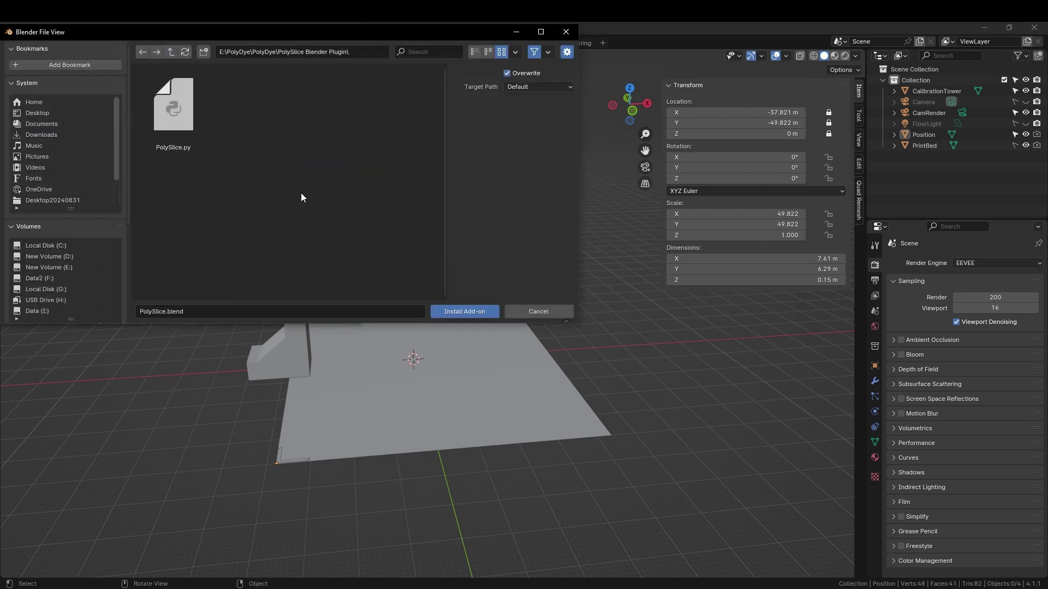
double_click(176, 116)
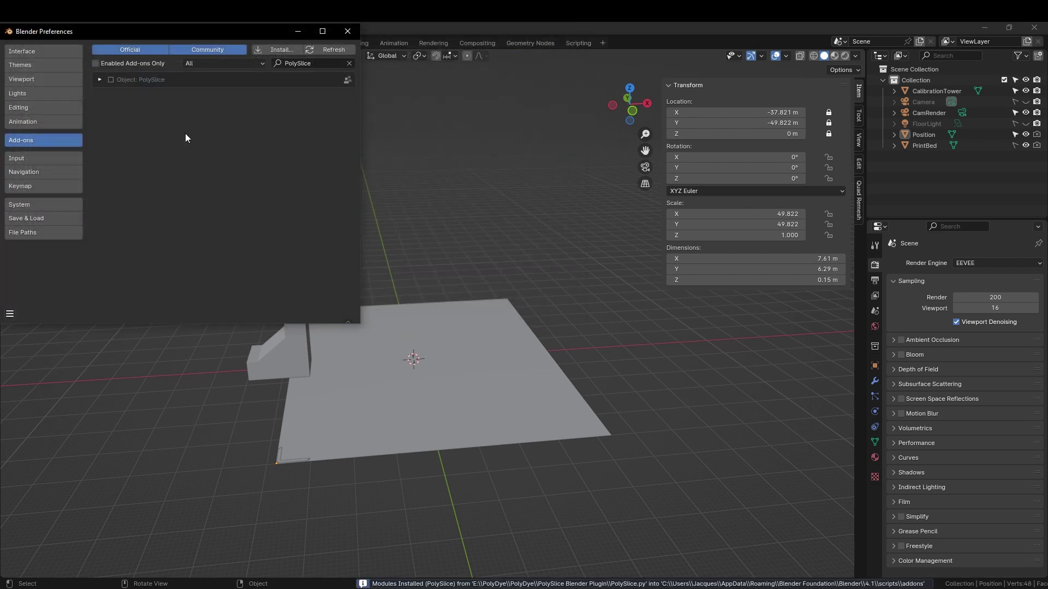
left_click(111, 80)
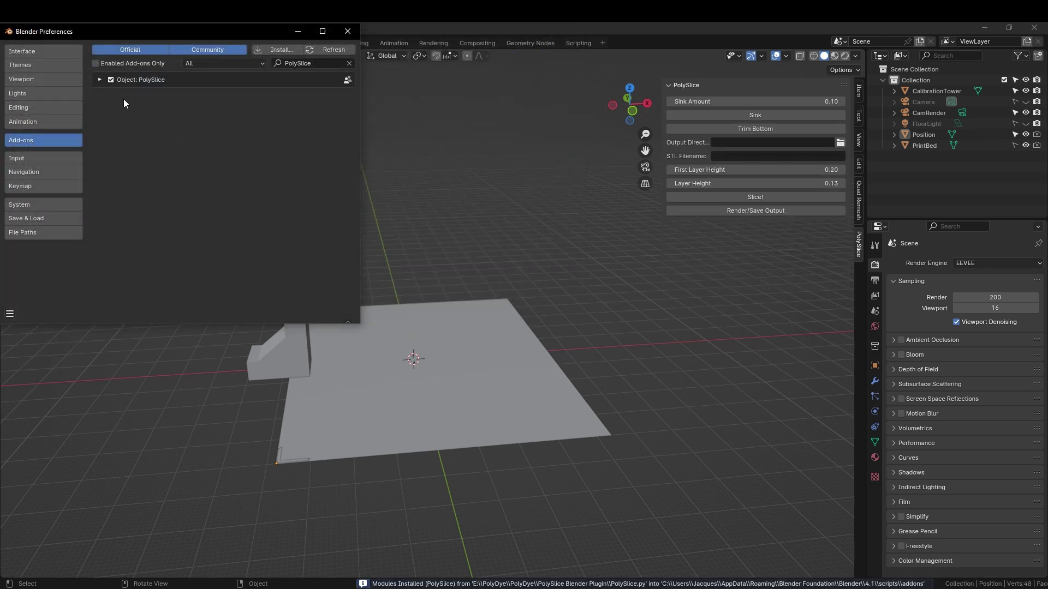
Search the add-ons for "print" and enable Mesh: 3D-Print Toolbox.
left_click(320, 64)
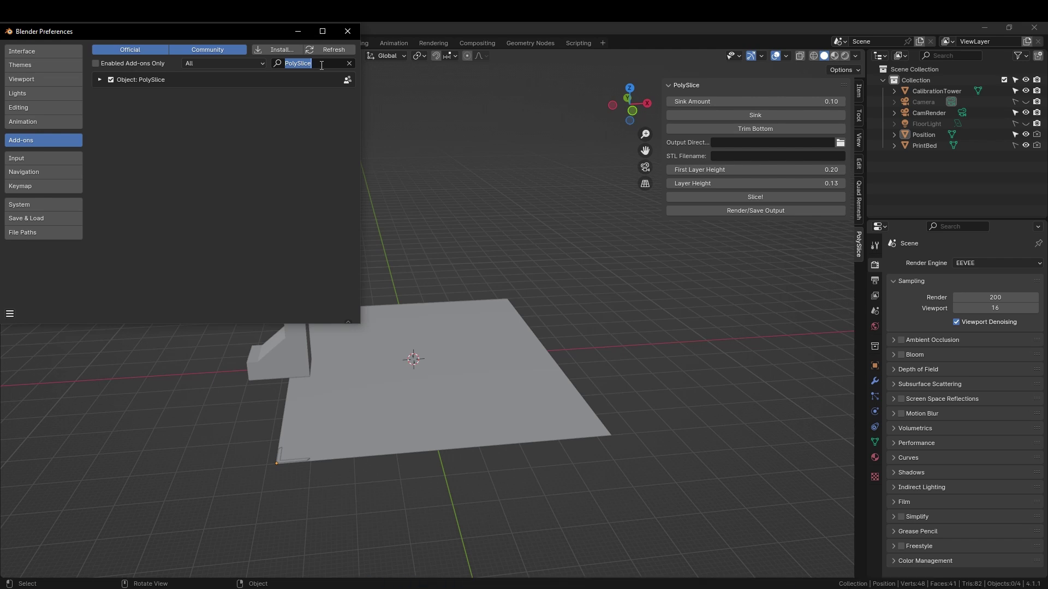
type("print")
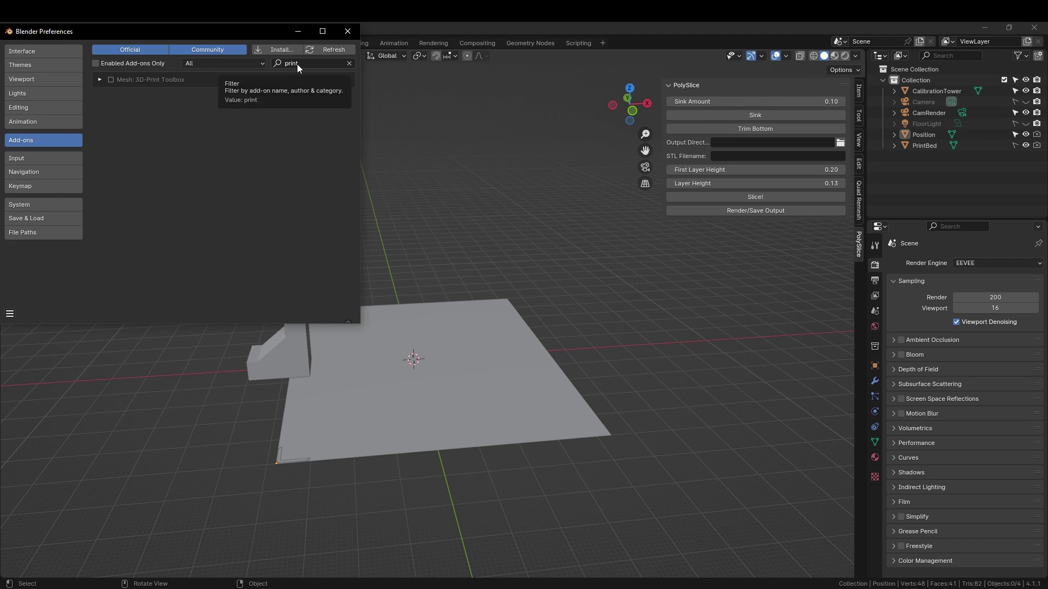
left_click(111, 80)
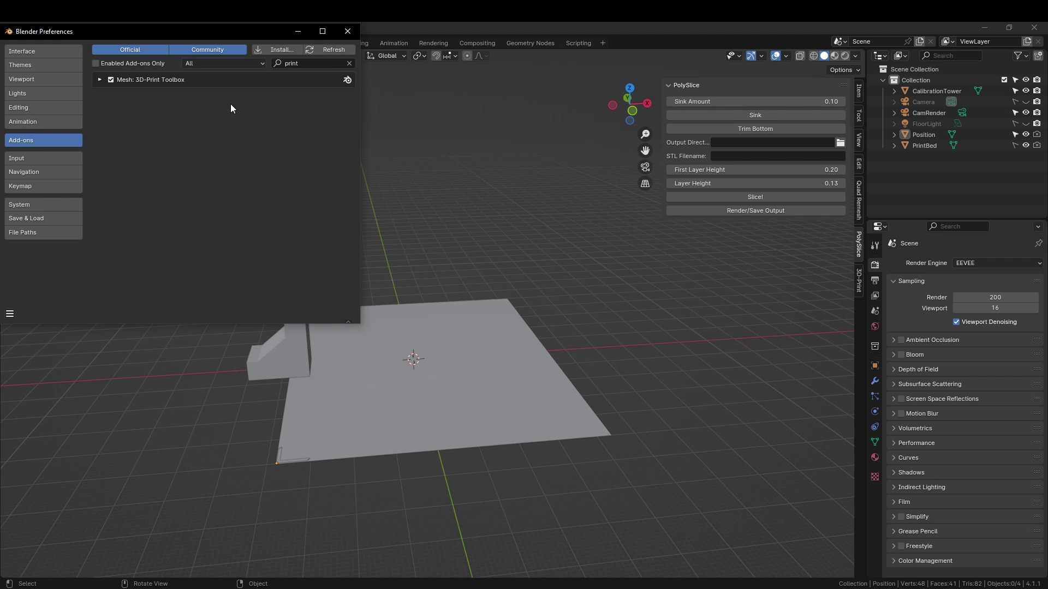
Save the current preferences and close the preferences window.
left_click(10, 313)
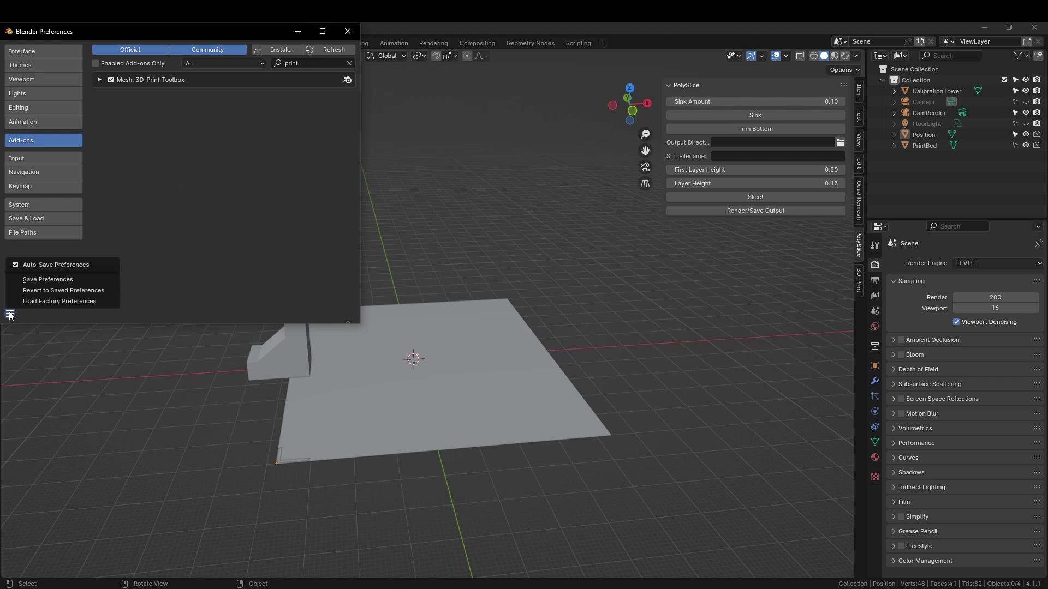
left_click(60, 277)
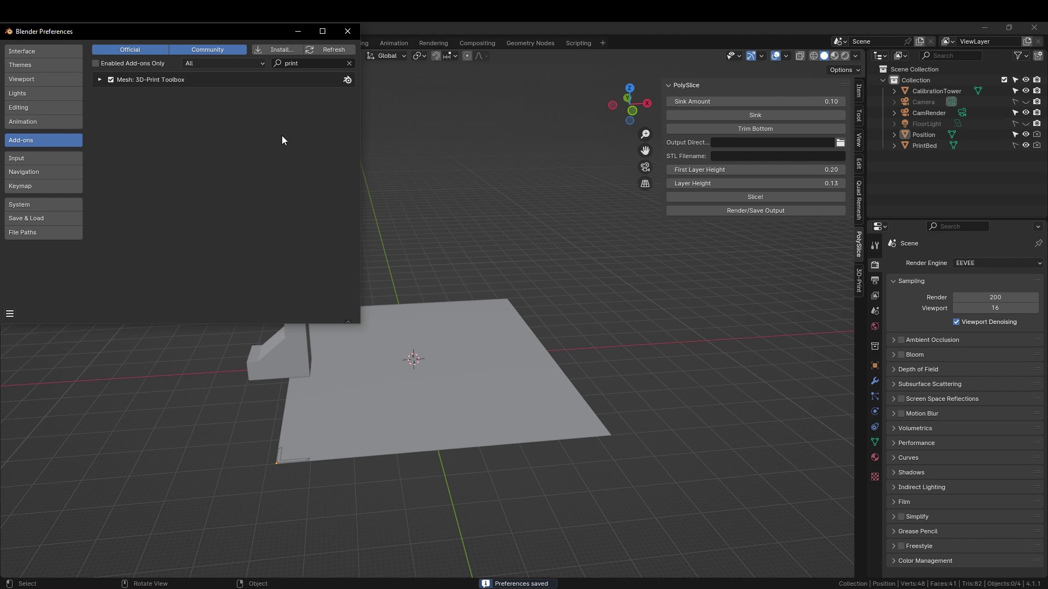
left_click(348, 31)
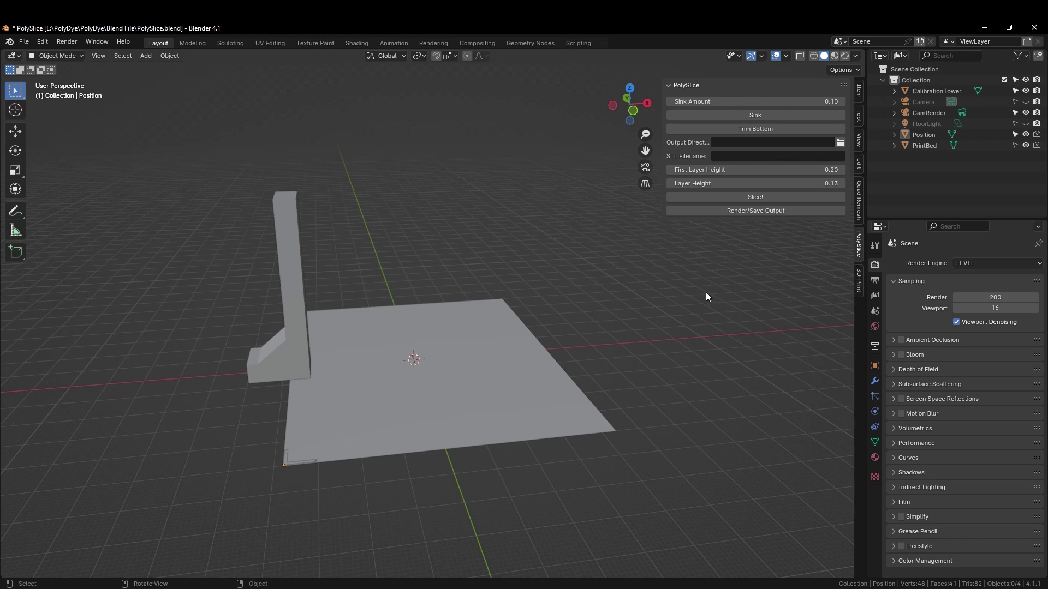
key("n")
key("n")
middle_click_drag(705, 290, 693, 281)
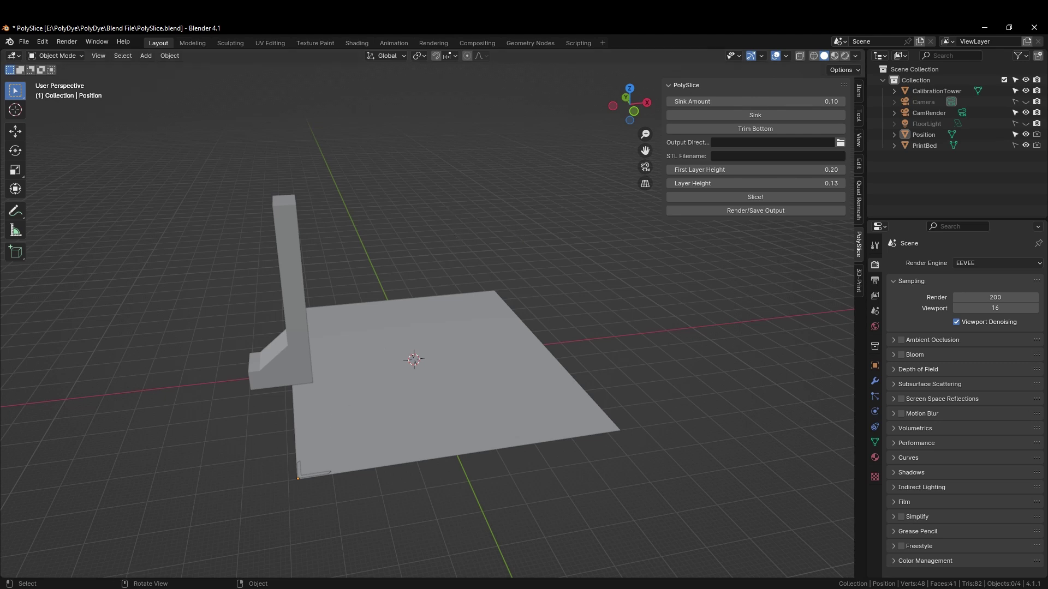
Switch to the web browser and look over the model sites Sketchfab, Fab and CGTrader.
key("alt+Tab")
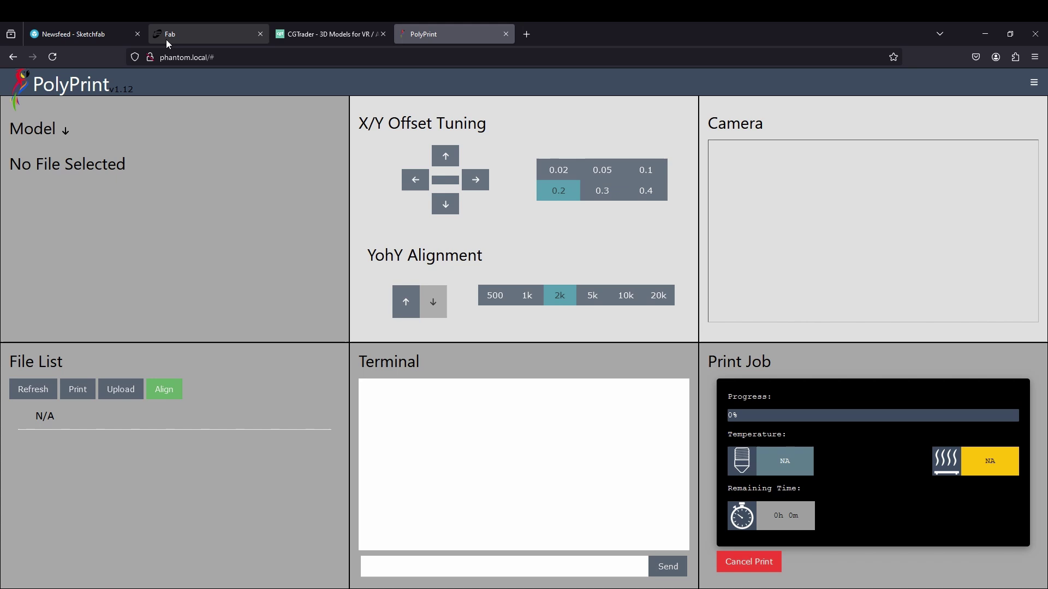
left_click(77, 35)
mouse_move(108, 84)
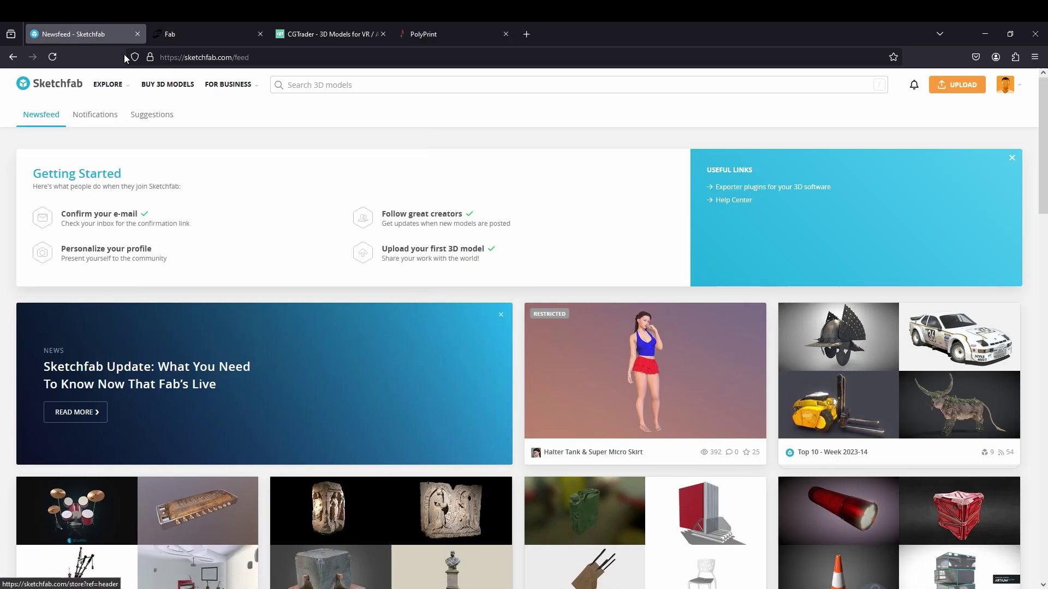
left_click(195, 36)
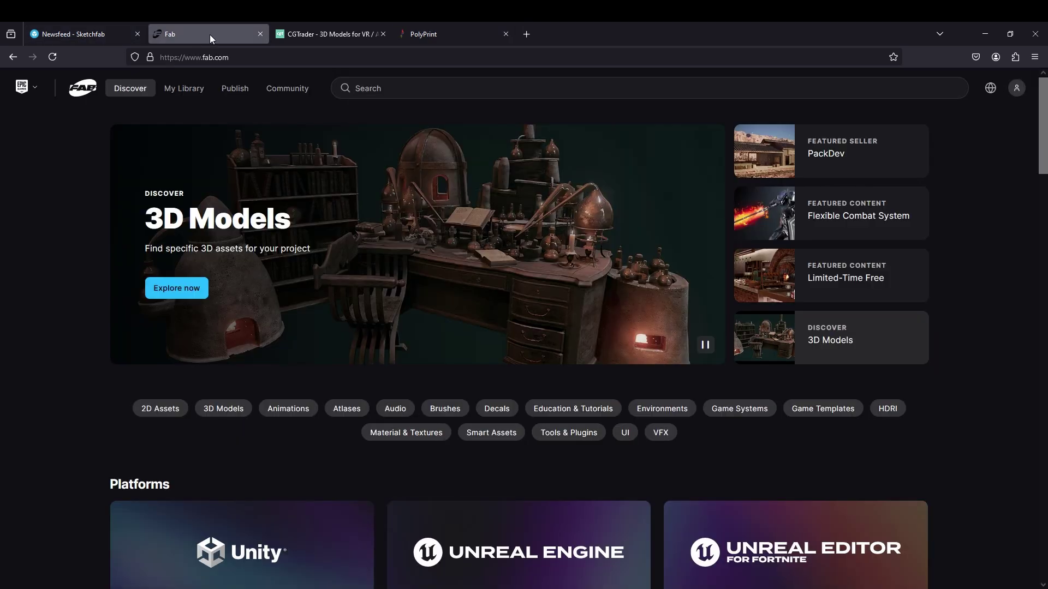
left_click(312, 31)
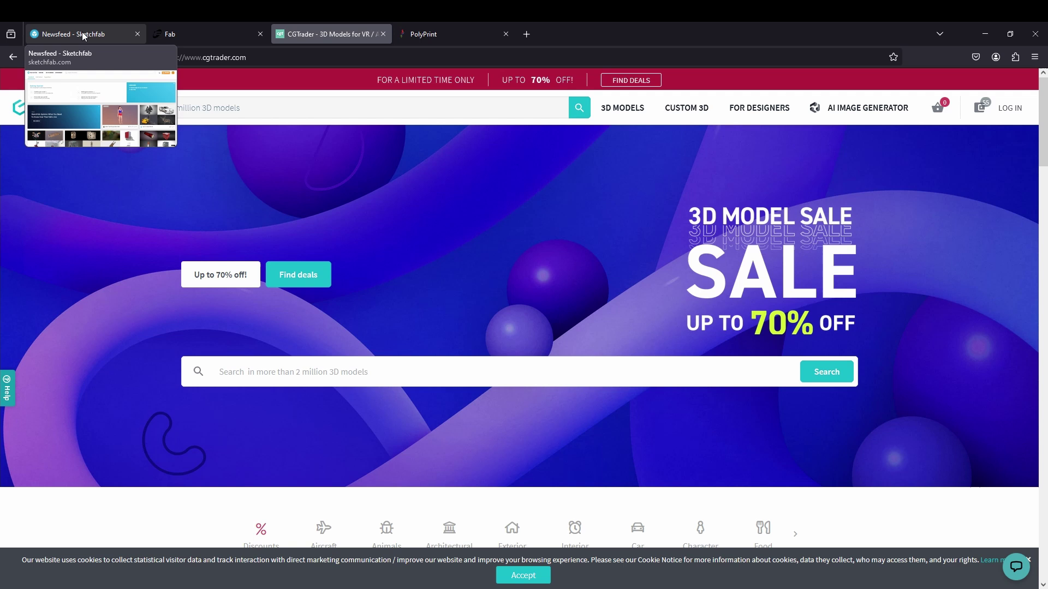
left_click(82, 33)
left_click(173, 33)
left_click(323, 34)
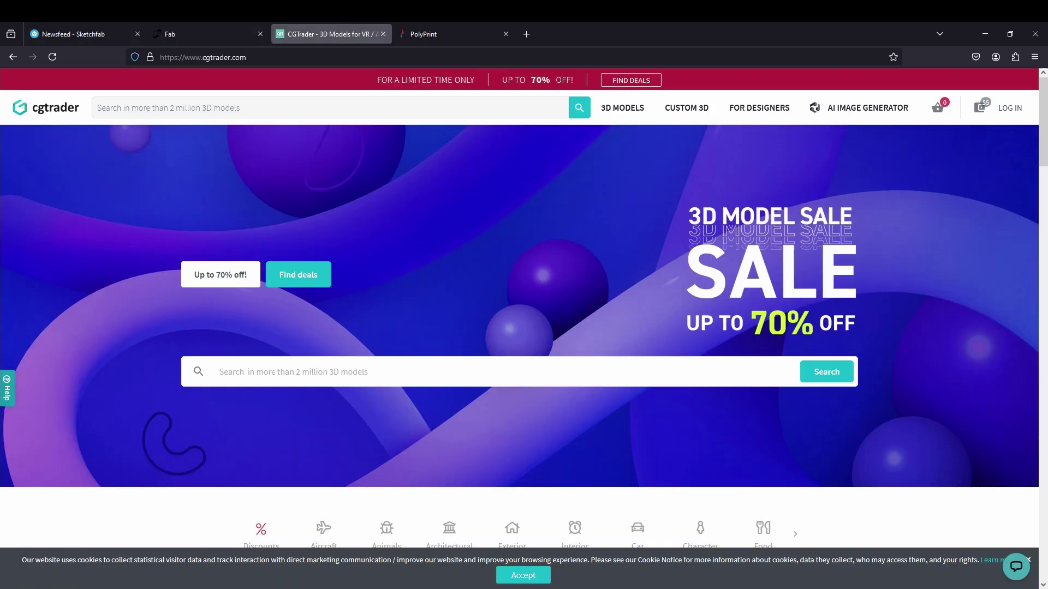
Return to Blender and import PolyCat.glb from the Models\PolyCat folder as a glTF 2.0 model.
mouse_move(282, 588)
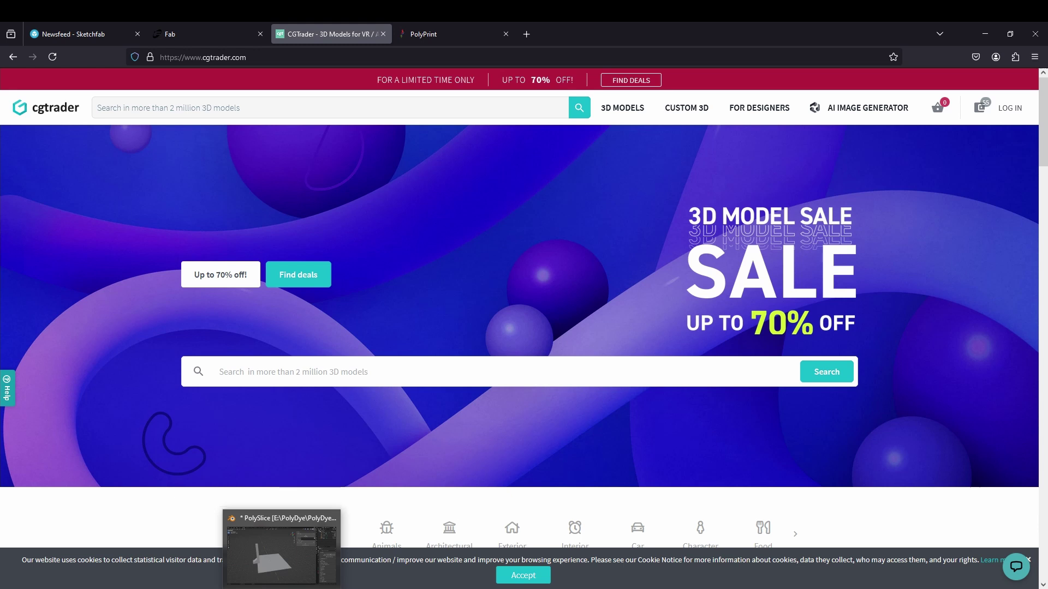
left_click(281, 549)
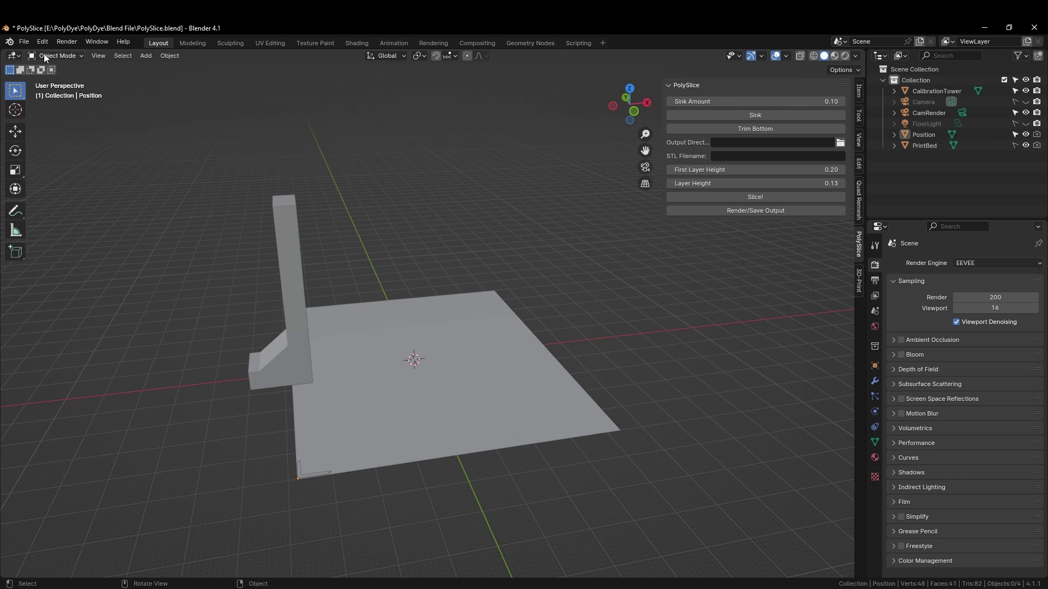
left_click(23, 42)
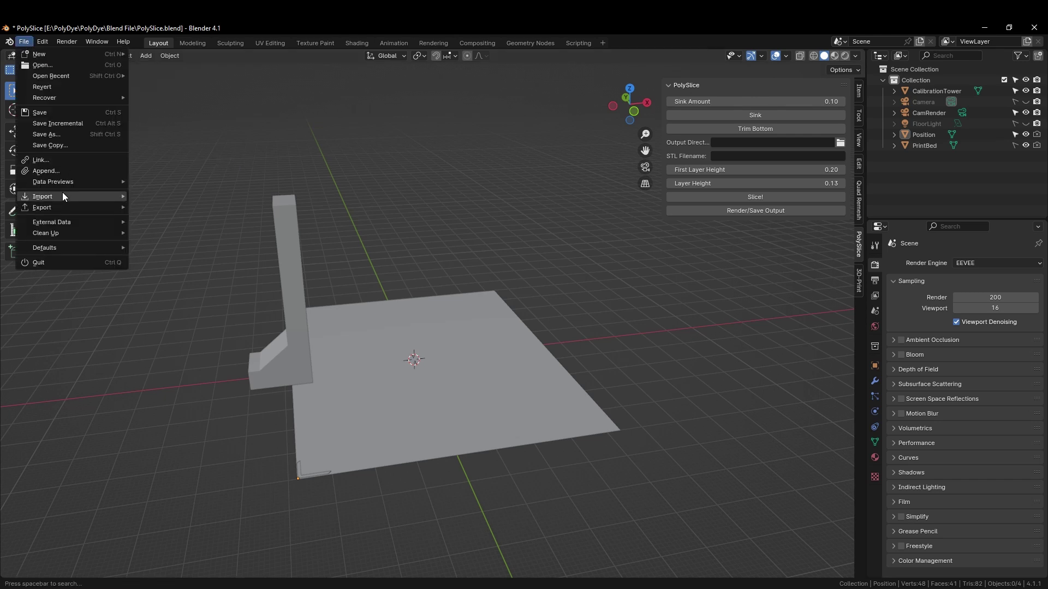
mouse_move(67, 195)
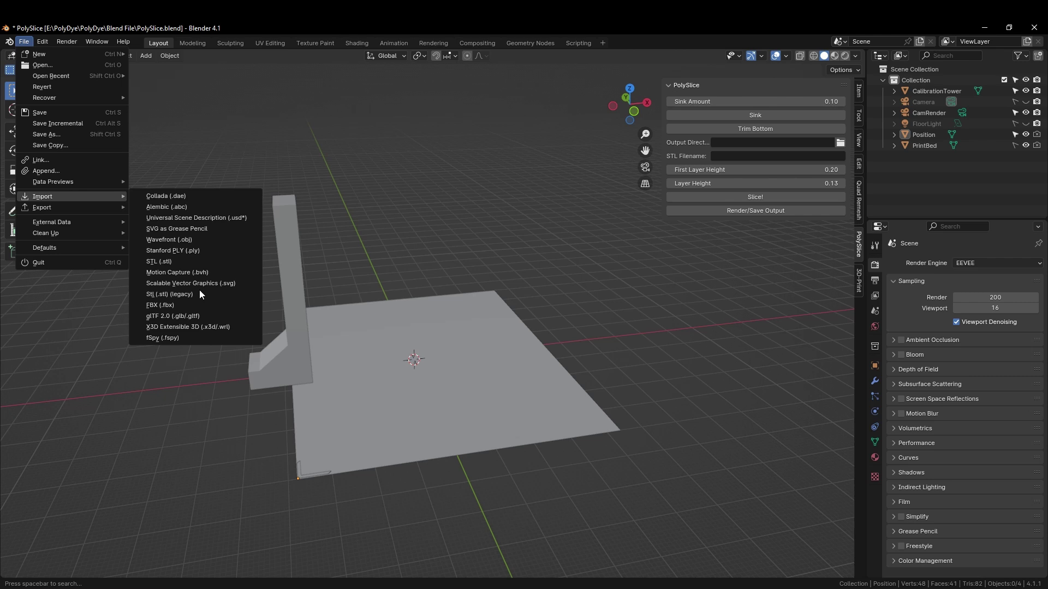
left_click(188, 317)
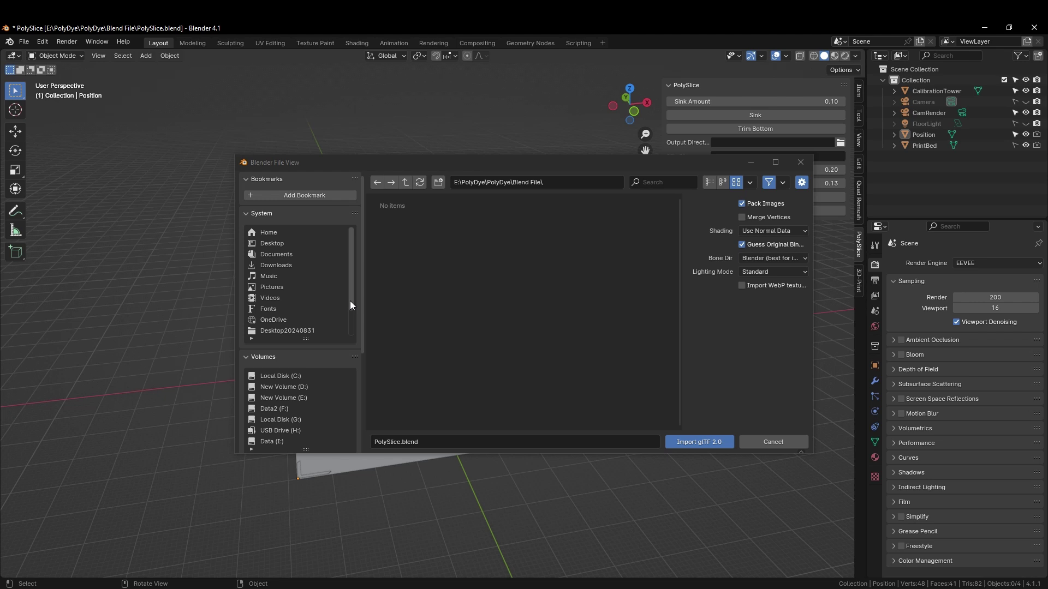
left_click(405, 184)
double_click(408, 239)
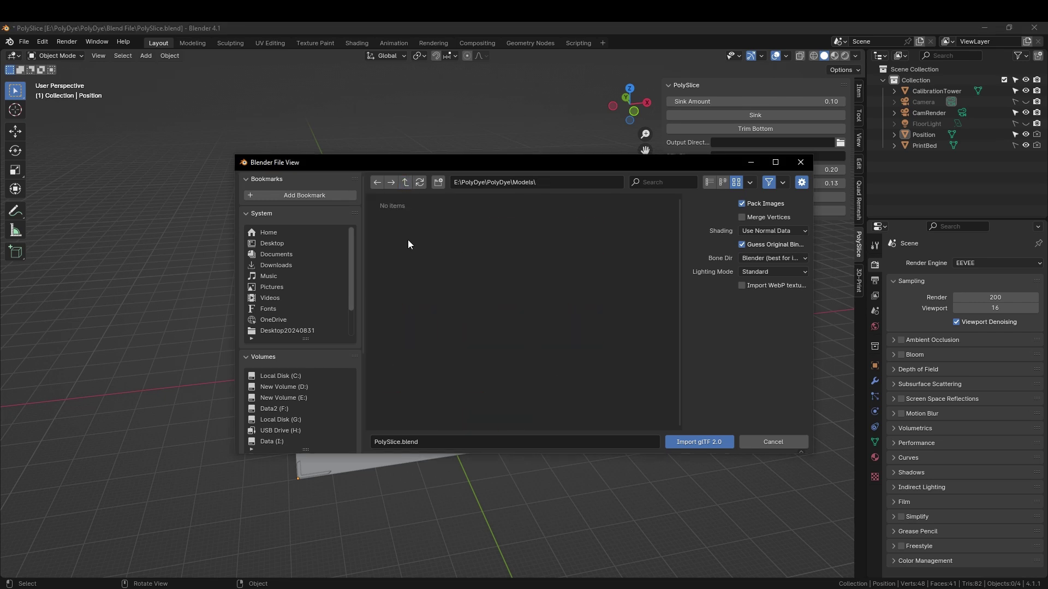
double_click(411, 247)
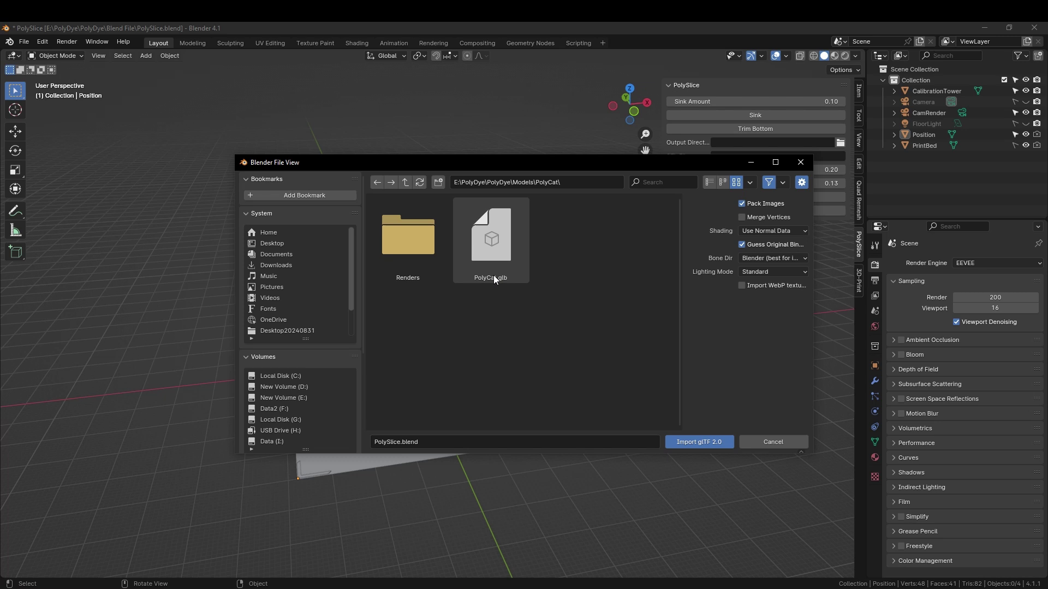
double_click(495, 241)
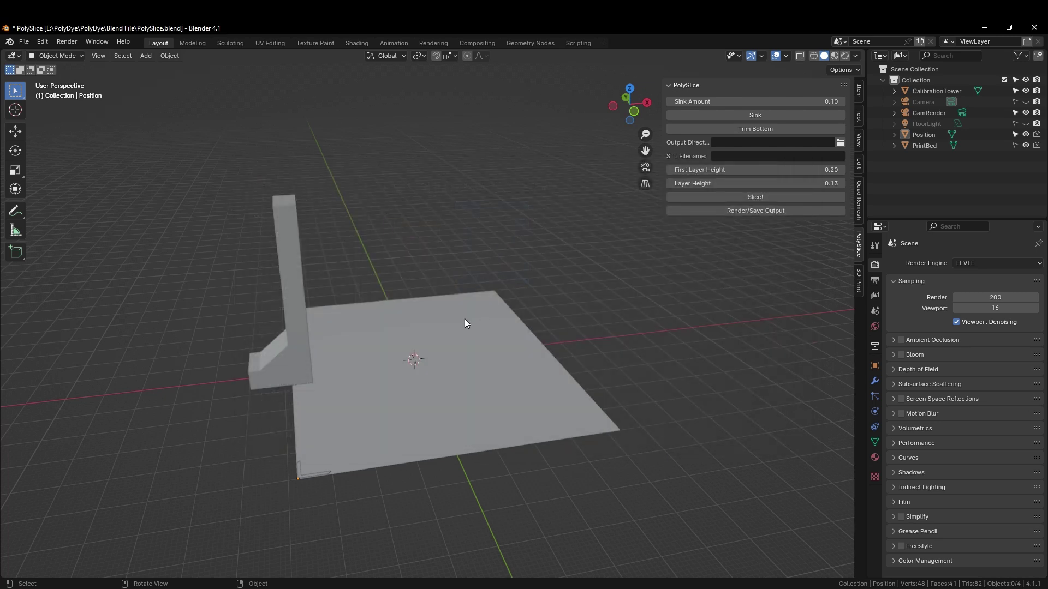
Sink the cat model into the print bed with a sink amount of 0.10 and trim its bottom.
middle_click_drag(474, 362, 499, 353)
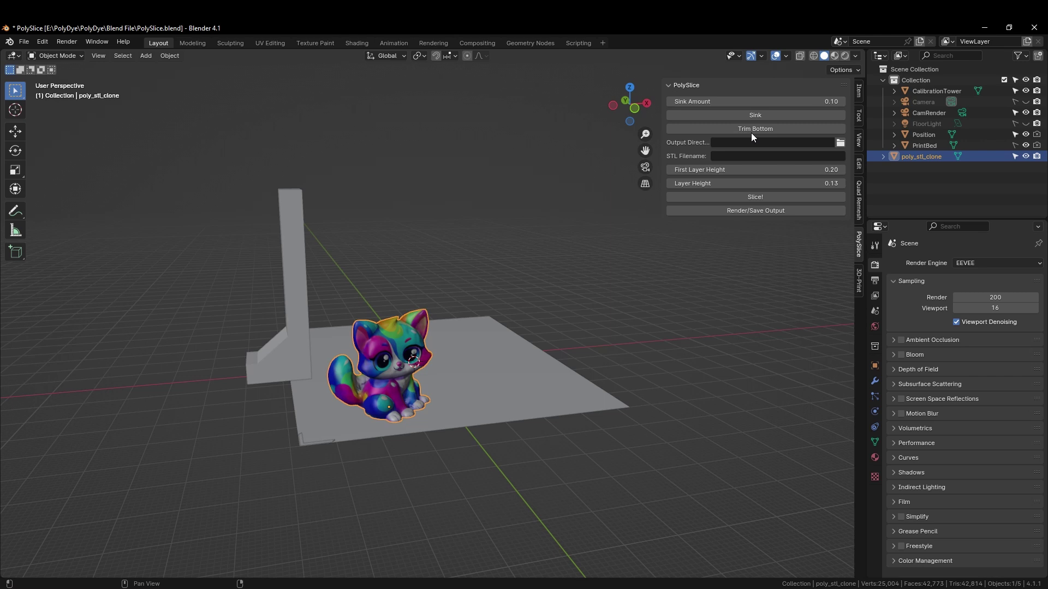
middle_click_drag(616, 262, 483, 291)
scroll(482, 290, "down", 5)
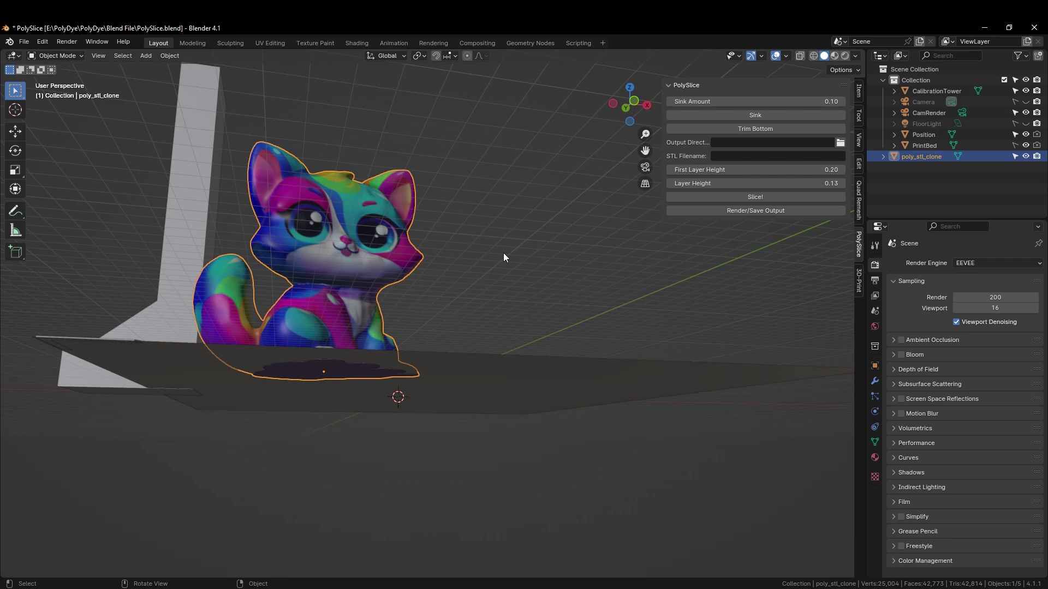
middle_click_drag(515, 210, 509, 319)
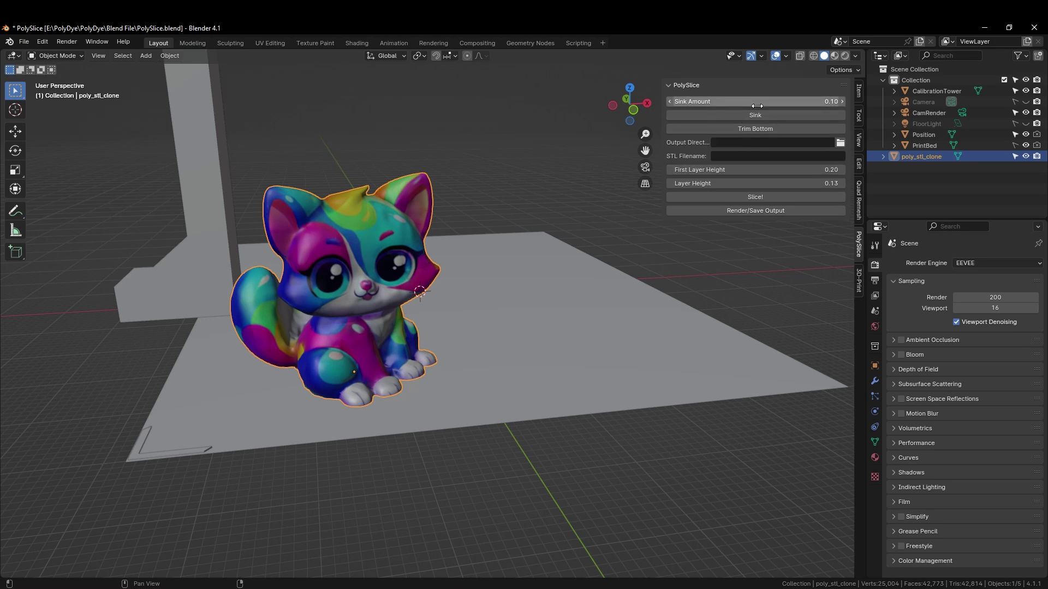
mouse_move(532, 313)
middle_mouse_down()
mouse_move(533, 285)
mouse_move(528, 315)
middle_mouse_up()
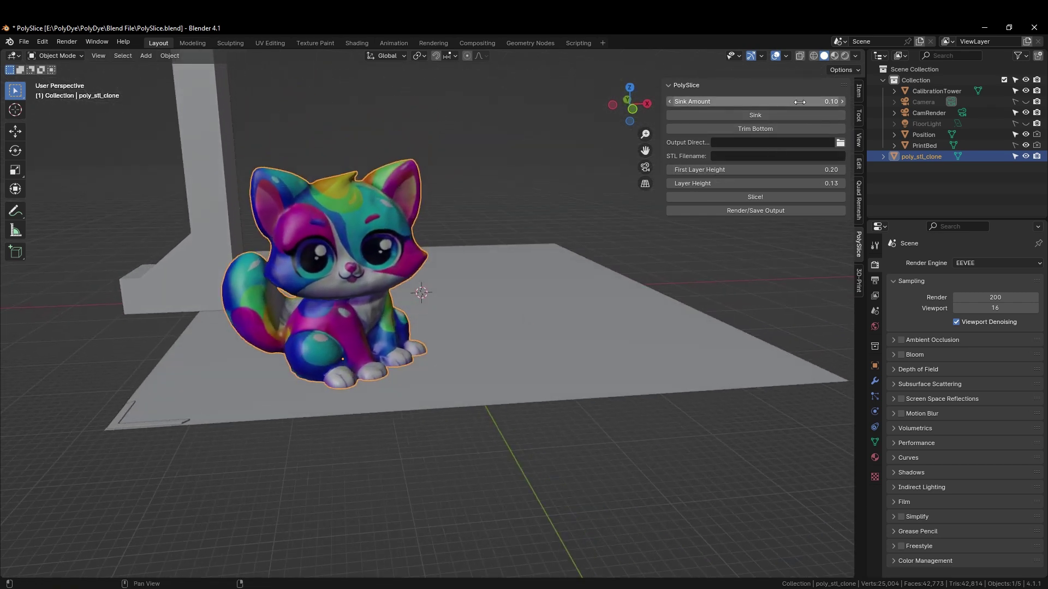
middle_click_drag(550, 303, 549, 290)
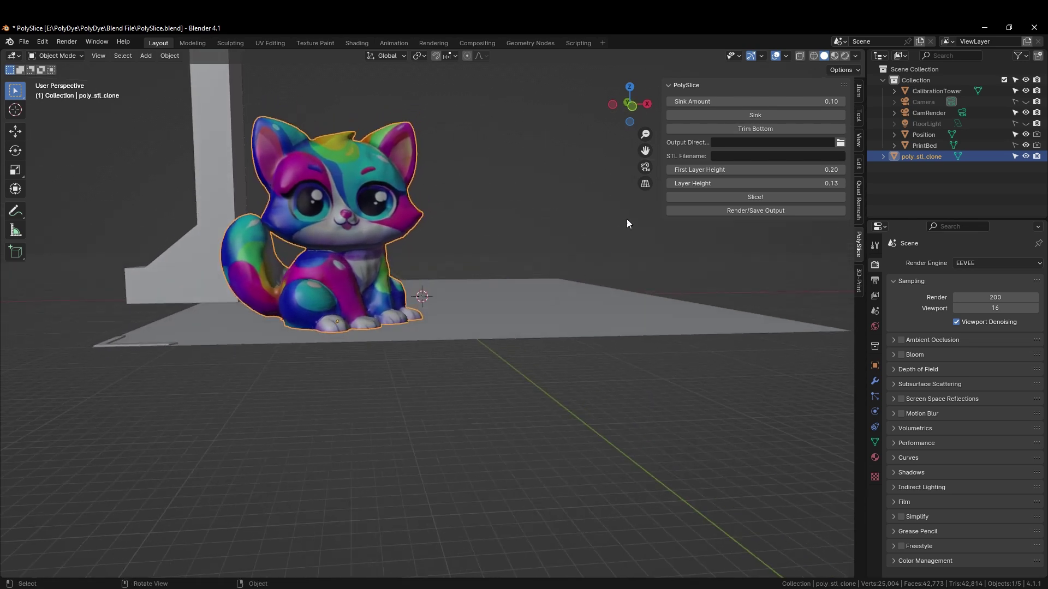
left_click(724, 115)
middle_click_drag(519, 372, 507, 371)
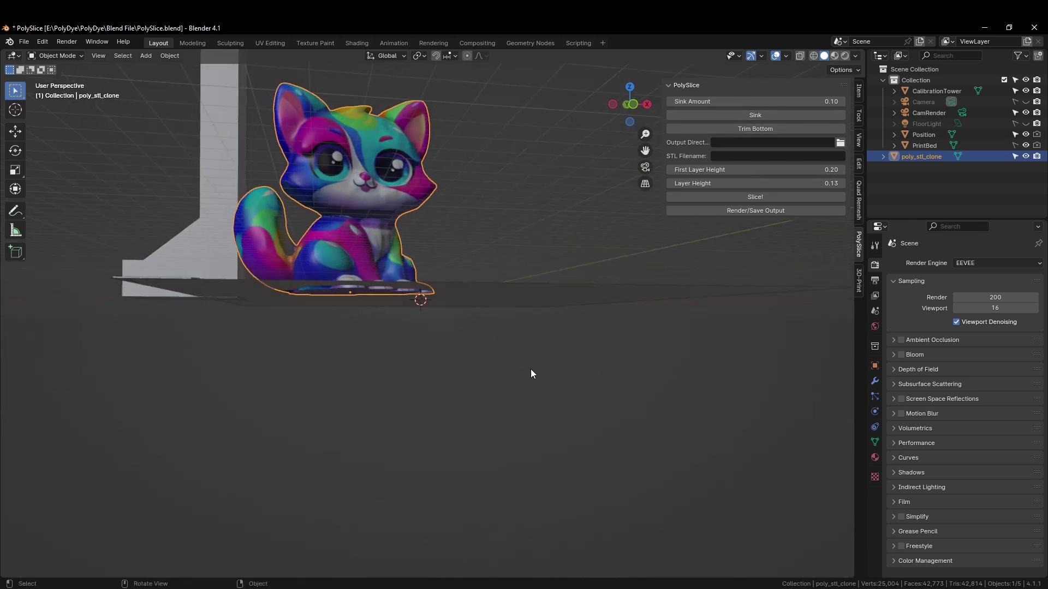
left_click(742, 128)
mouse_move(515, 309)
middle_mouse_down()
mouse_move(505, 300)
mouse_move(505, 315)
middle_mouse_up()
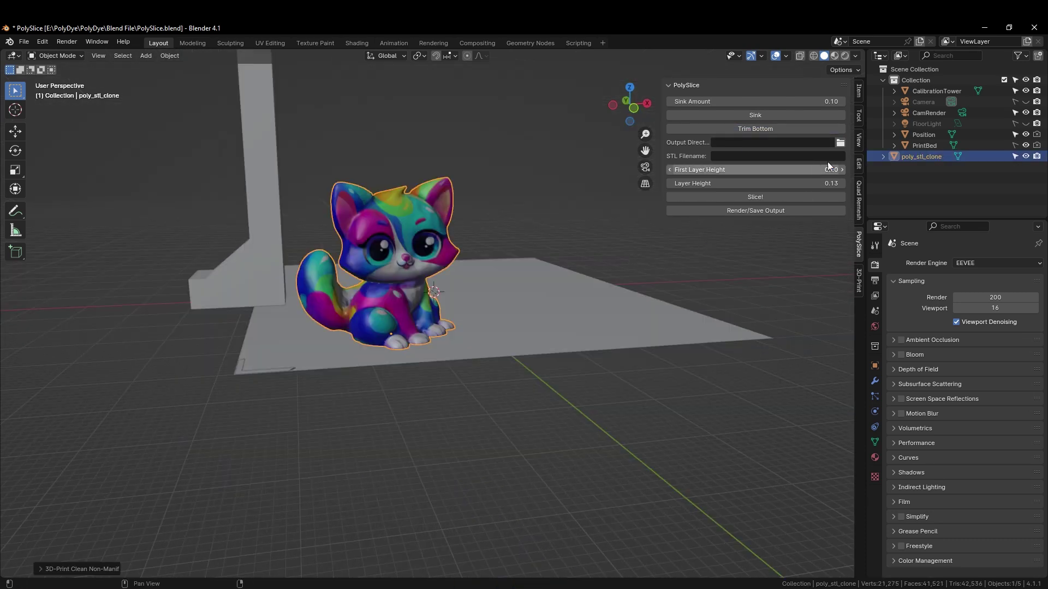
Slice the cat with the output directory //..\Models\PolyCat\Renders\ and the STL filename polycat123.
left_click(840, 143)
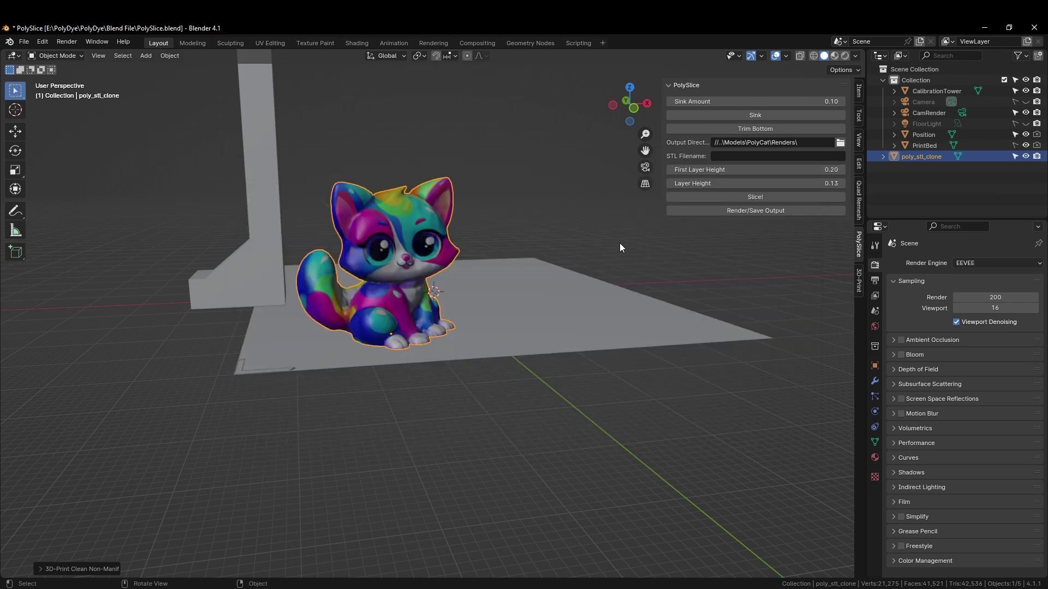
left_click(724, 157)
key("Return")
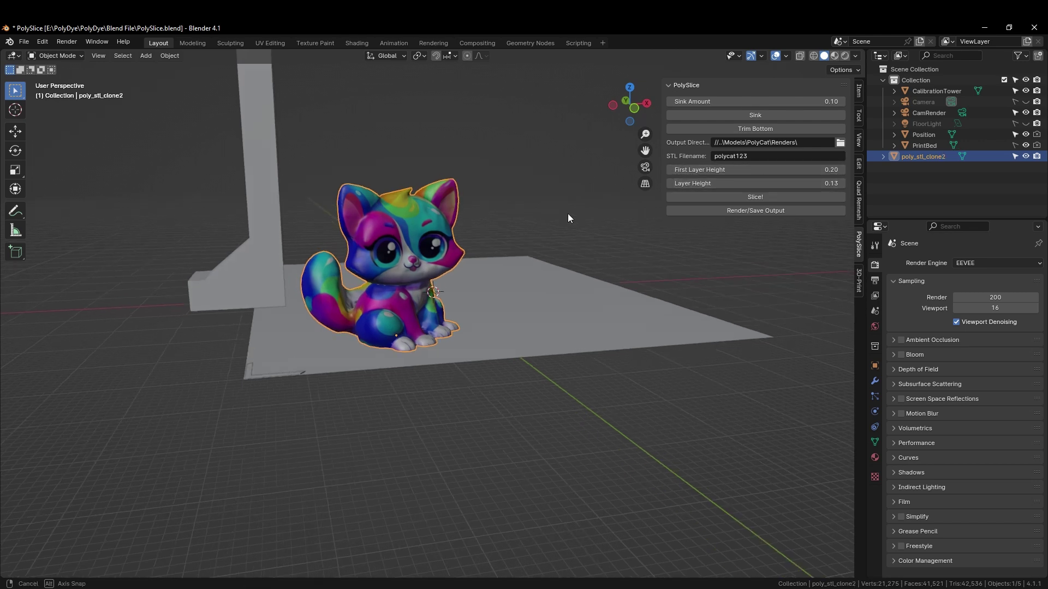
left_click(755, 197)
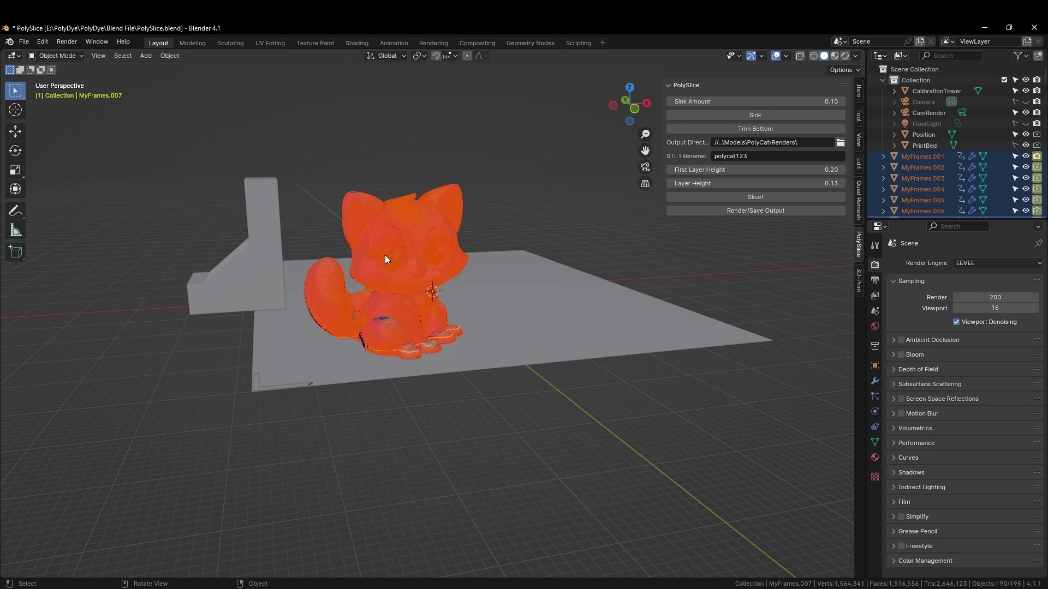
Step through the MyFrames slices one by one from MyFrames.001 upward to examine each layer's outline on the cat.
left_click(922, 159)
key("Down")
key("Down")
key("Down")
key("Down")
key("Down")
key("Down")
key("Down")
key("Down")
key("Down")
key("Down")
key("Down")
key("Down")
key("Down")
key("Down")
key("Down")
key("Down")
key("Down")
key("Down")
key("Down")
key("Down")
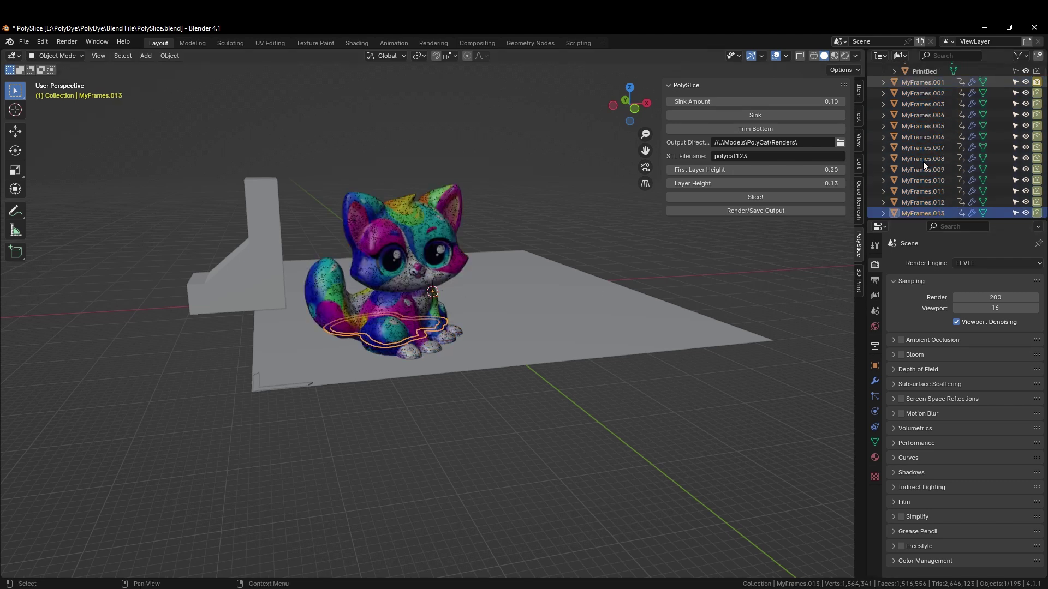
key("Down")
key("Down")
key("Down")
key("Down")
key("Down")
key("Down")
key("Down")
key("Down")
key("Down")
key("Down")
key("Down")
key("Down")
key("Down")
key("Down")
key("Down")
key("Down")
key("Down")
key("Down")
key("Down")
key("Down")
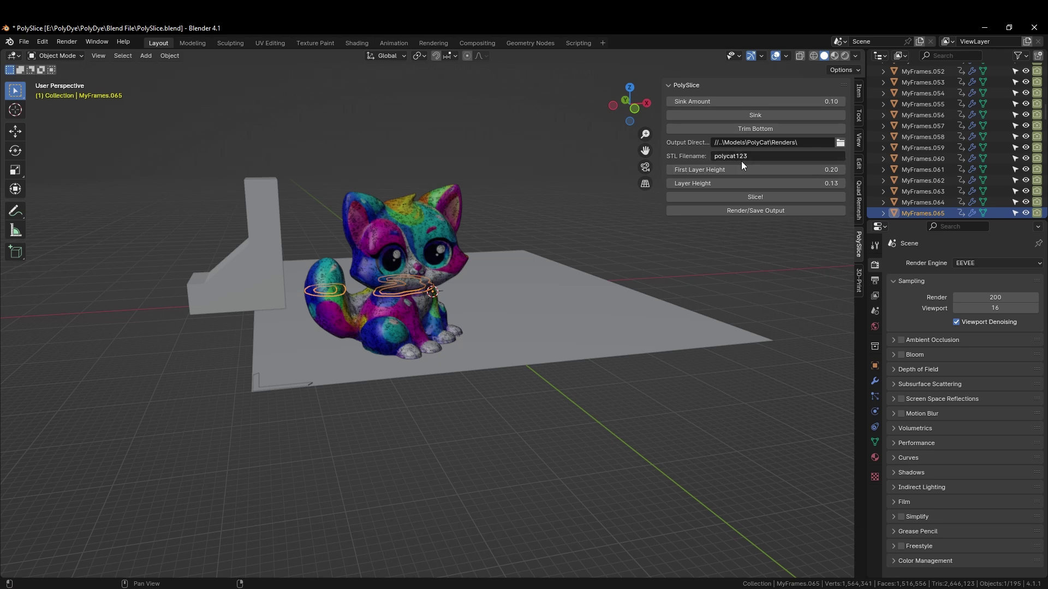
Render and save the slice output, and look over the layer images, polycat123.stl and Render.png in the Renders folder.
left_click(752, 211)
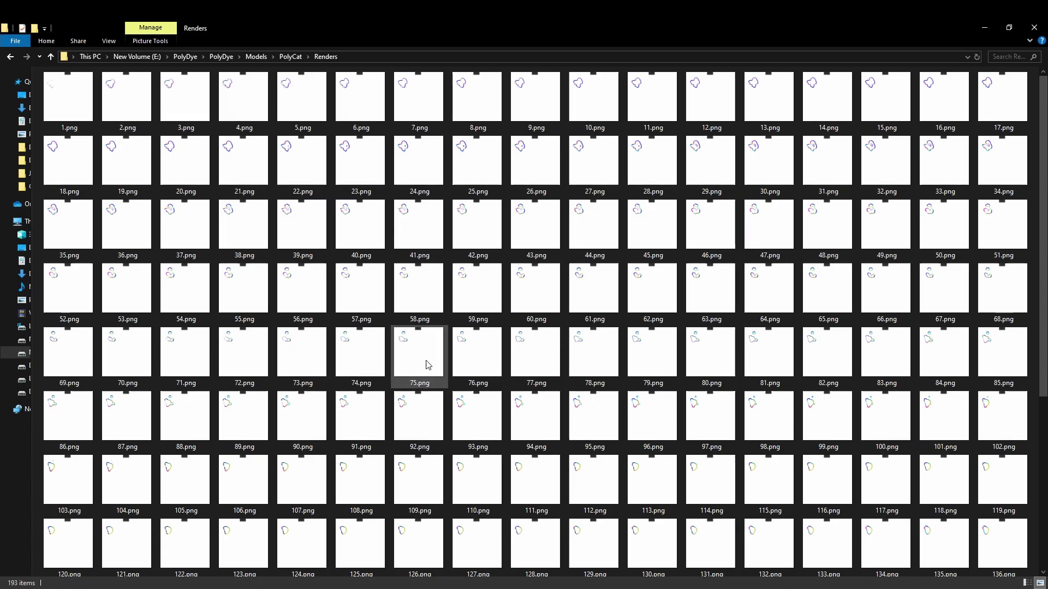
scroll(427, 368, "down", 4)
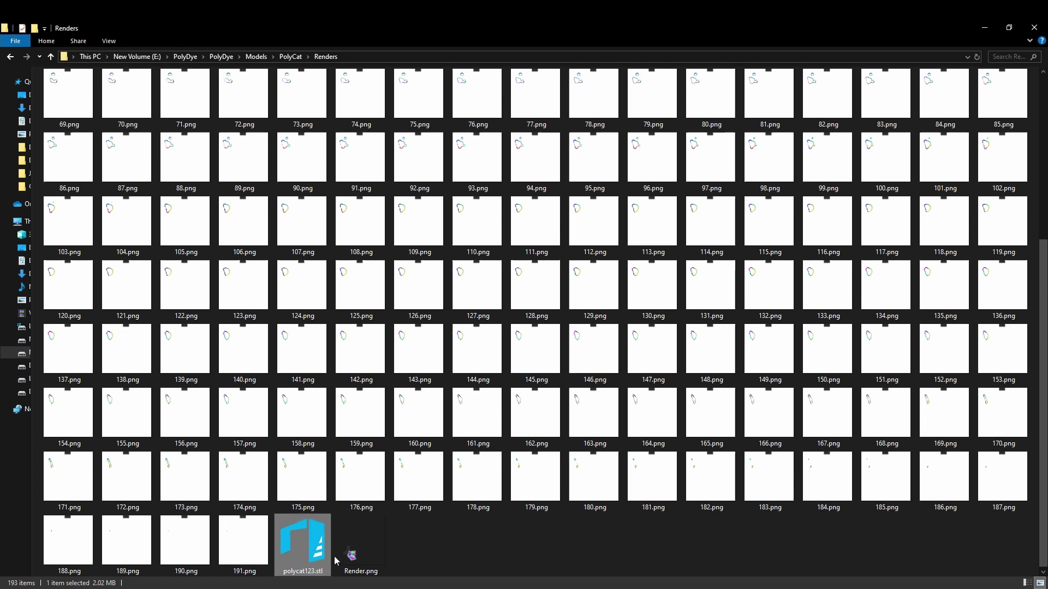
left_click(378, 548)
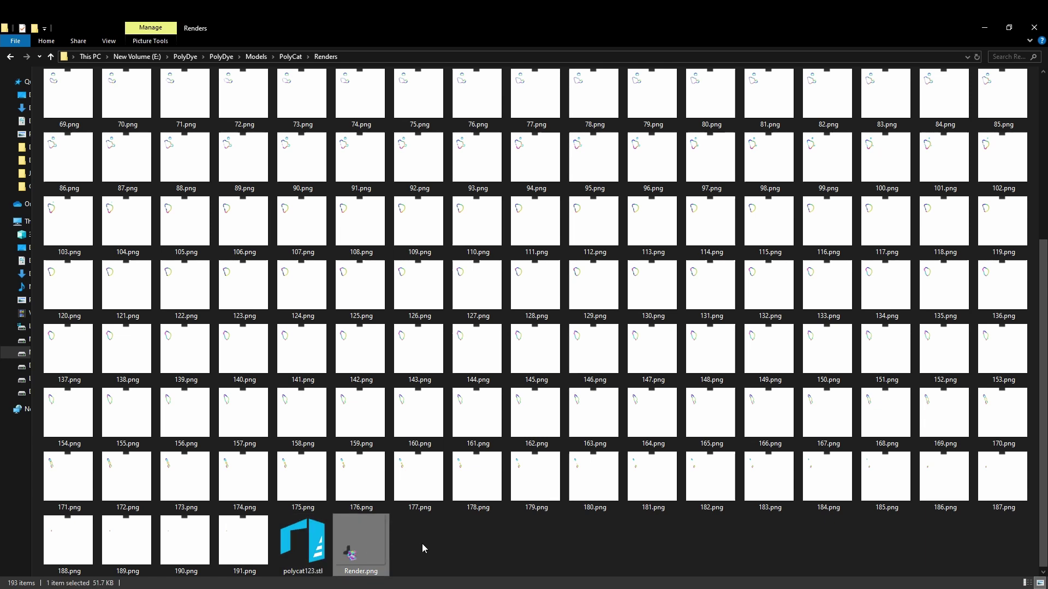
Switch to PolyPrint in the web browser and run Align on all files in the PolyCat Renders folder.
key("alt+Tab")
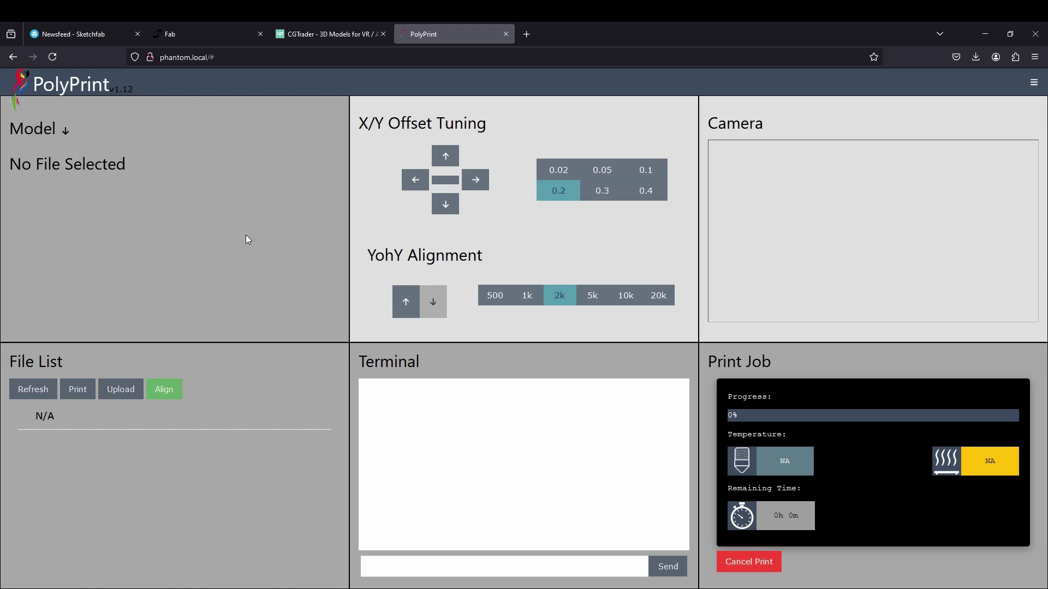
left_click(170, 391)
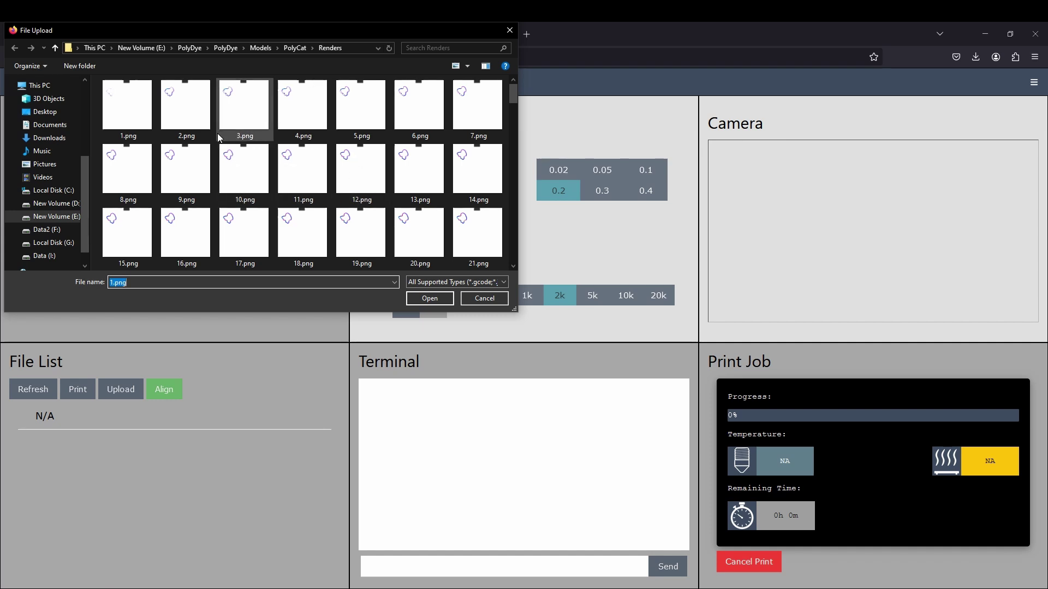
left_click(136, 108)
key("ctrl+a")
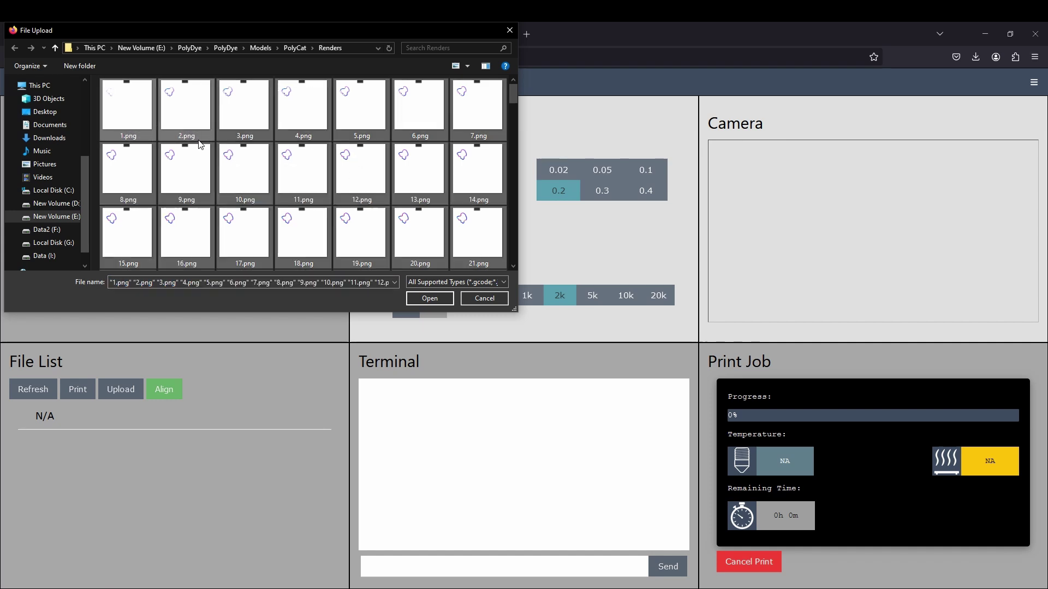
left_click(429, 299)
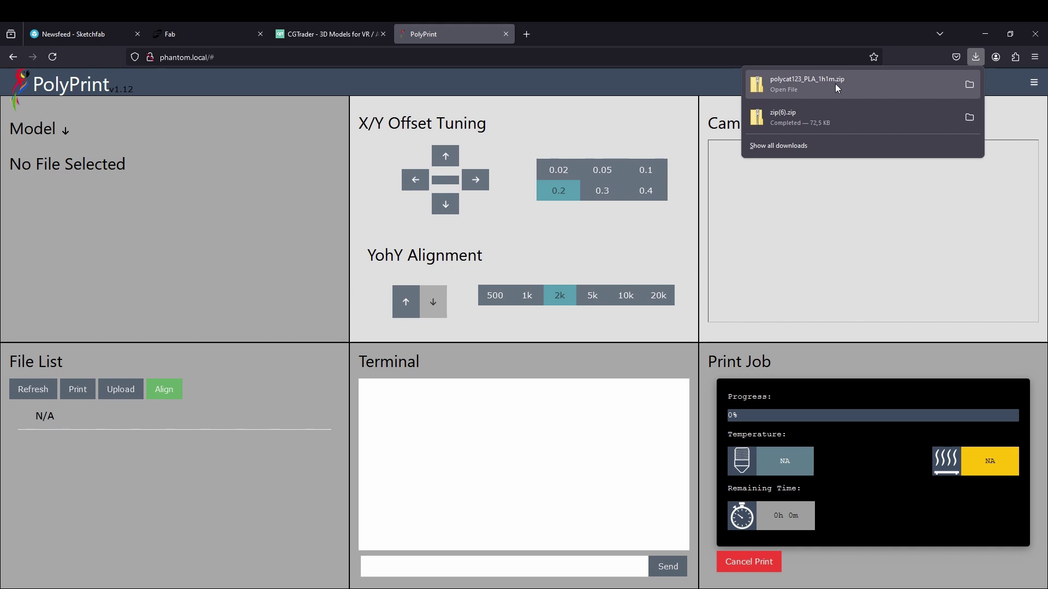
Open the downloaded polycat123_PLA_1h1m.zip and select both the polycat123_PLA_1h1m folder and its G-code file.
left_click(835, 84)
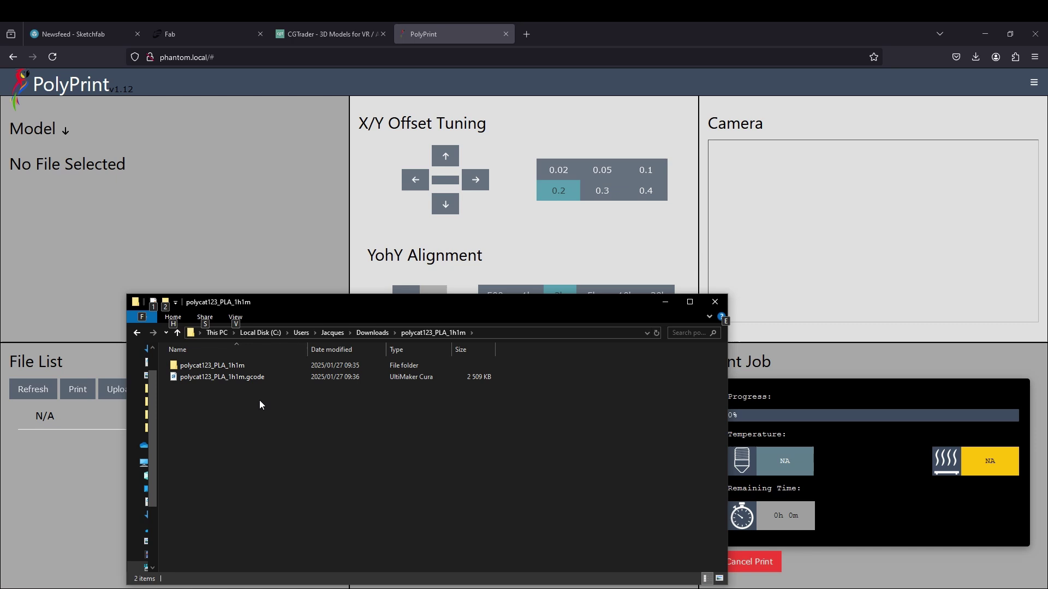
left_click_drag(285, 425, 221, 368)
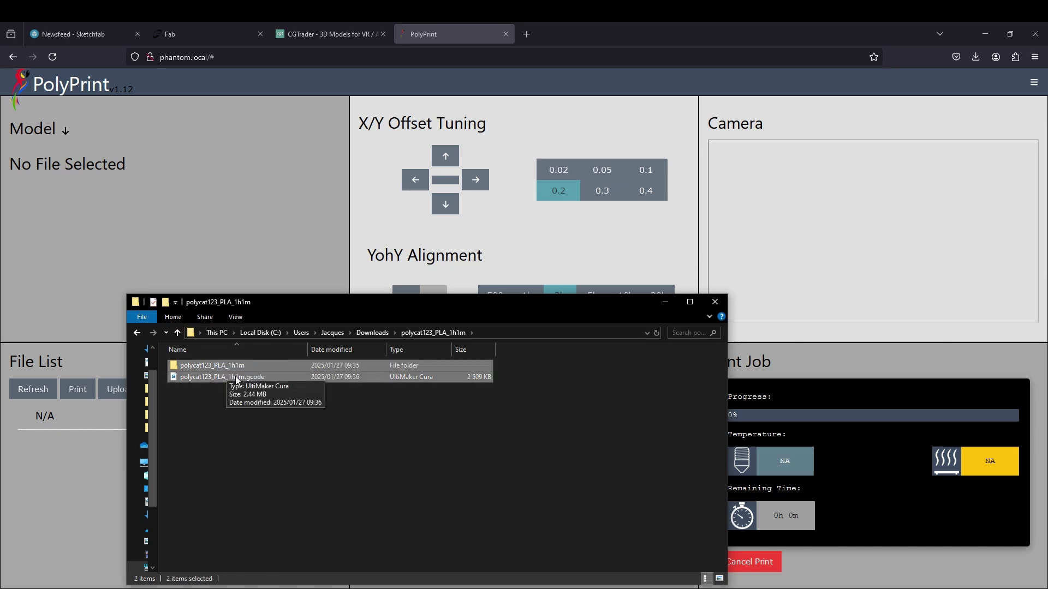